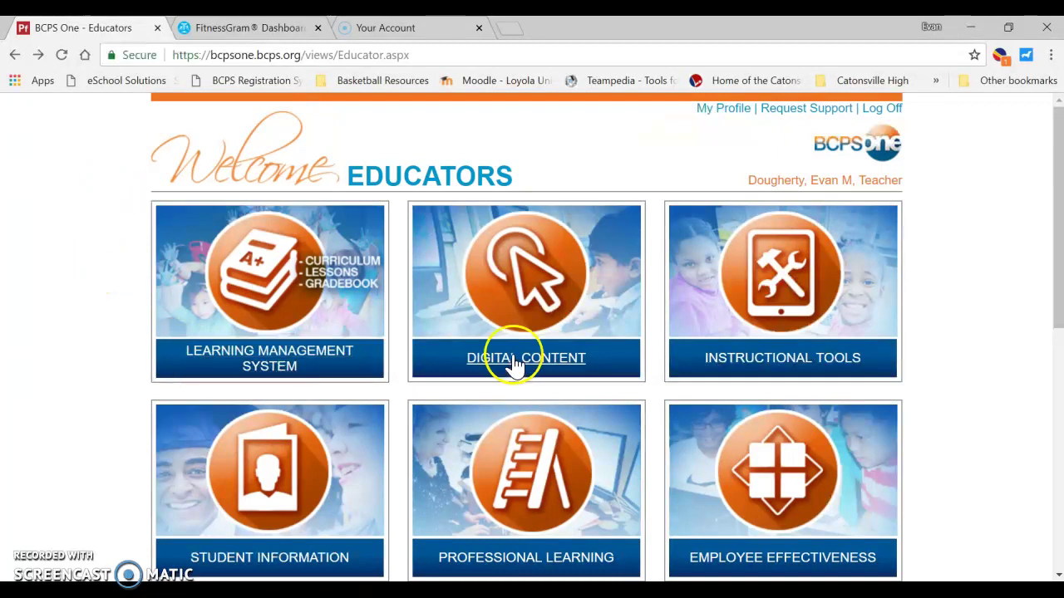
Open the Digital Content page for educators, find the FitnessGram entry and switch to the FitnessGram dashboard.
{"action": "left_click", "coordinate": [534, 318]}
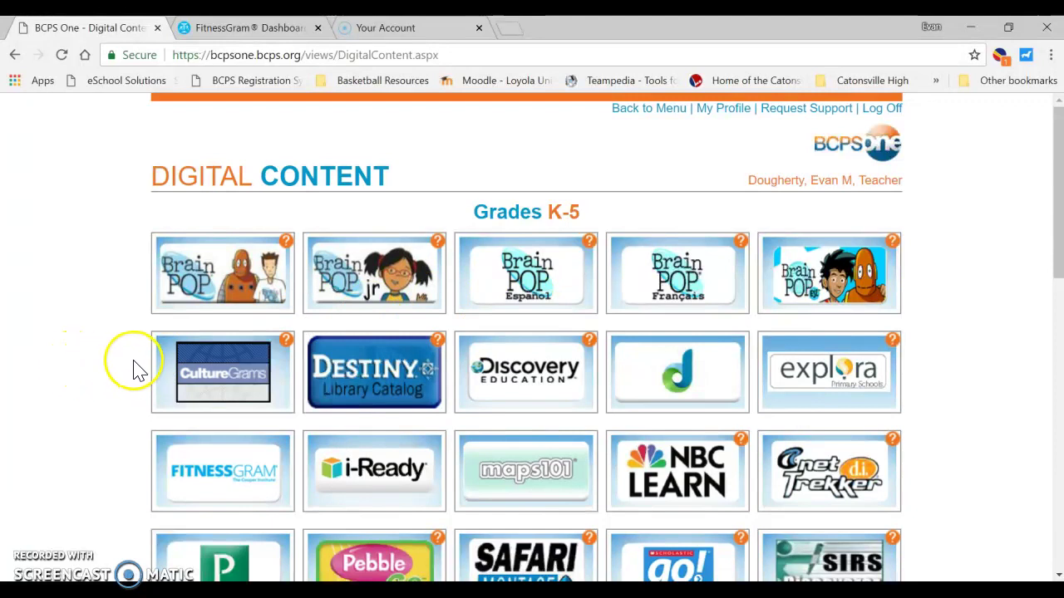
{"action": "scroll", "coordinate": [136, 368], "scroll_direction": "down", "scroll_amount": 1}
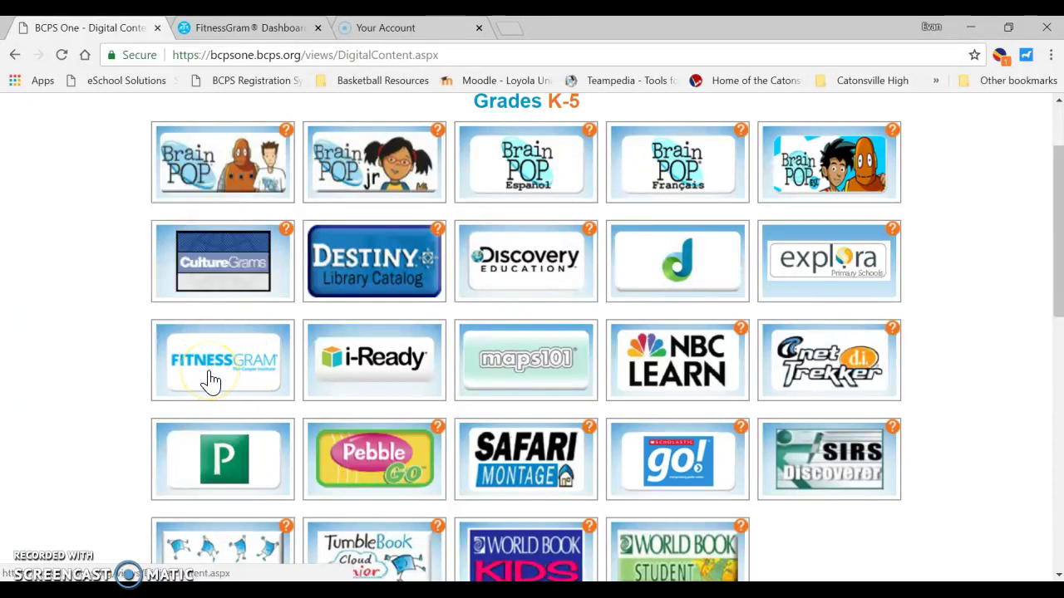
{"action": "left_click", "coordinate": [248, 29]}
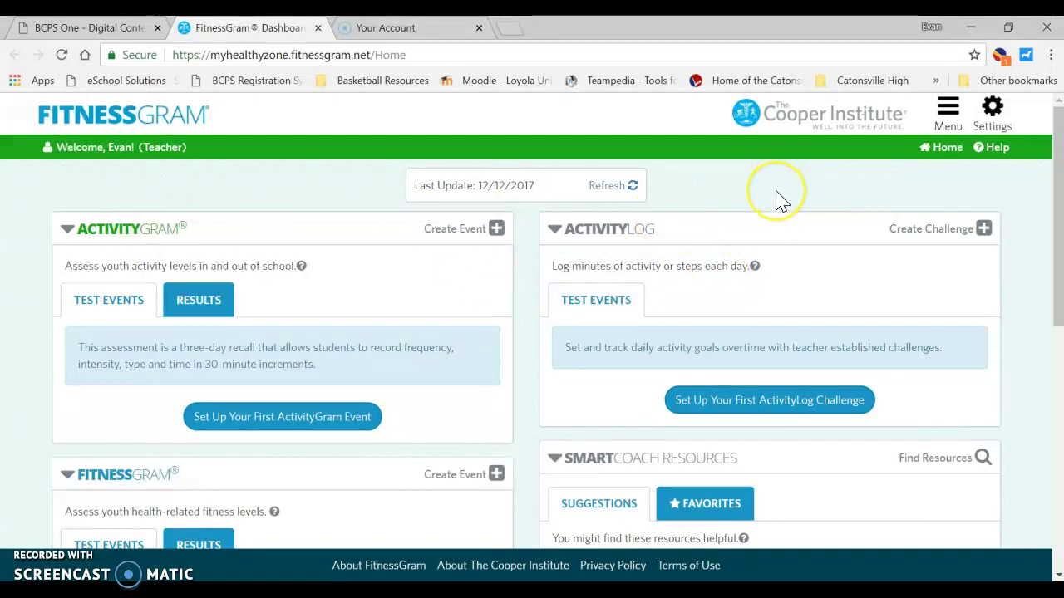
Go to the FitnessGram test events and start creating a new event.
{"action": "left_click", "coordinate": [951, 115]}
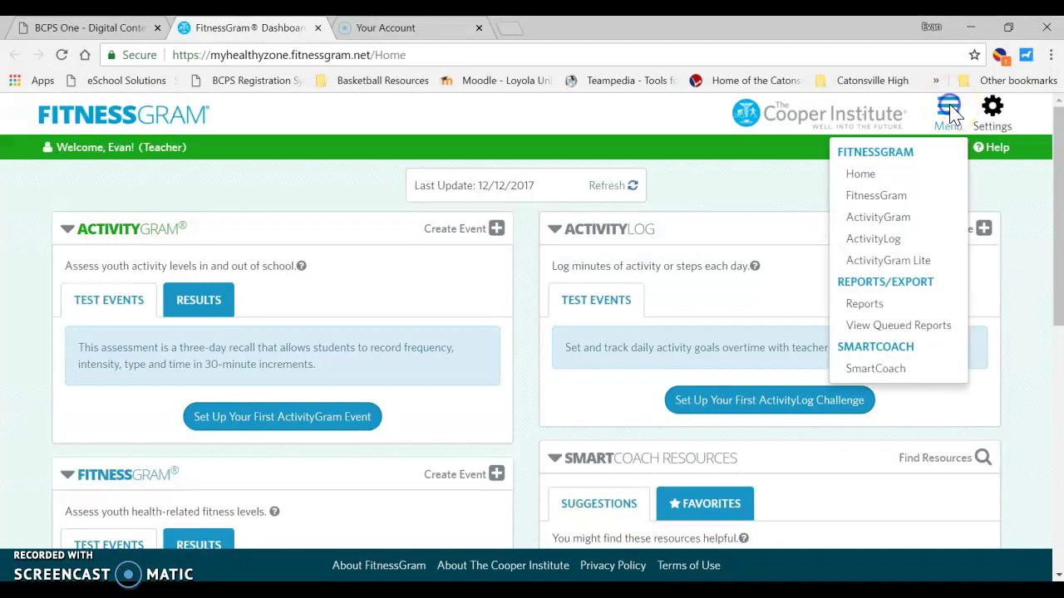
{"action": "left_click", "coordinate": [913, 199]}
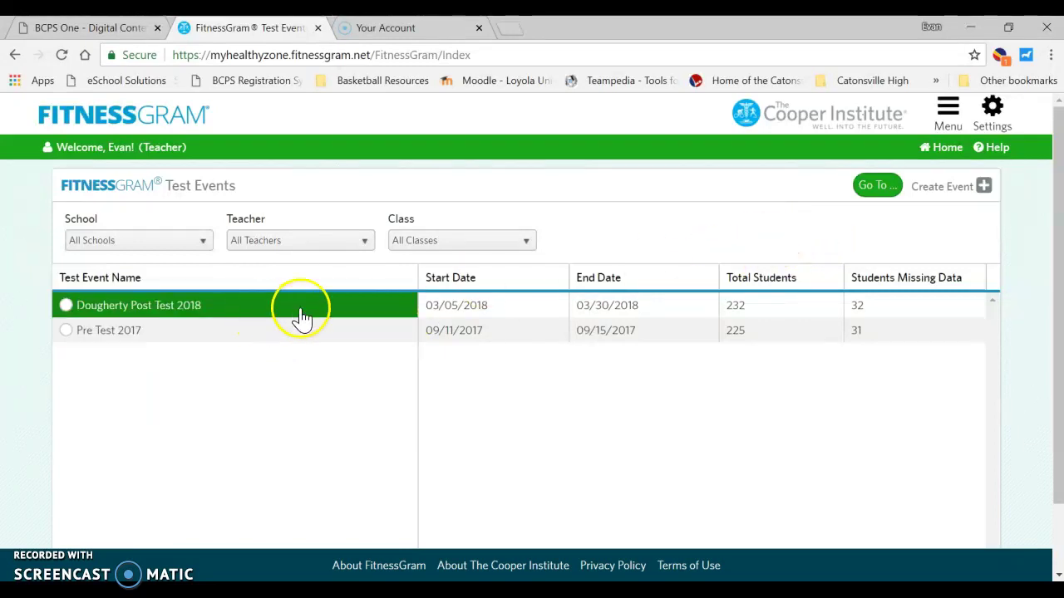
{"action": "left_click", "coordinate": [957, 191]}
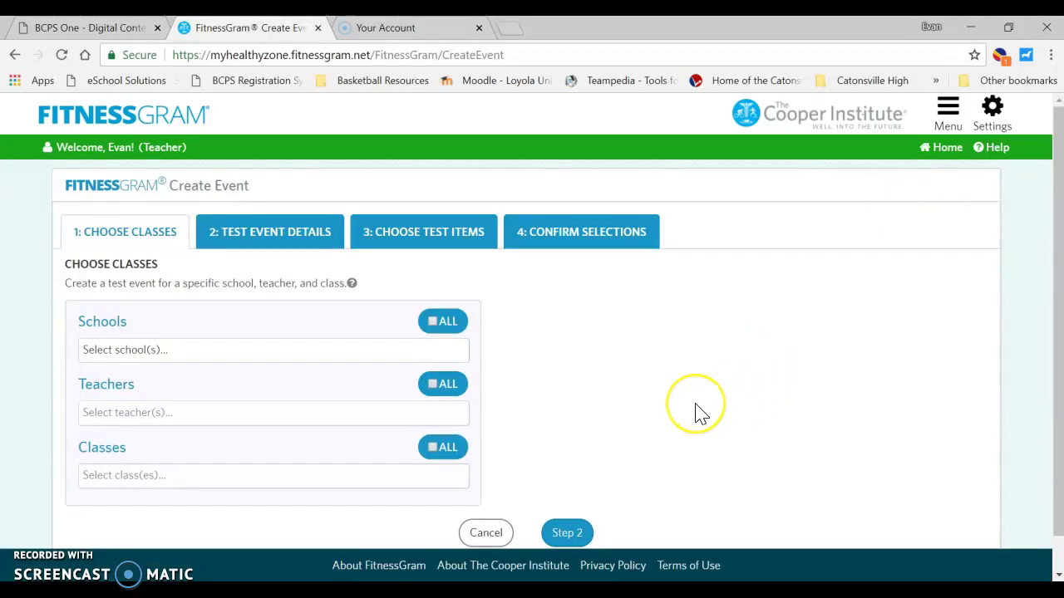
Assign the test event to the school Catonsville High and to the listed teacher.
{"action": "scroll", "coordinate": [698, 413], "scroll_direction": "down", "scroll_amount": 1}
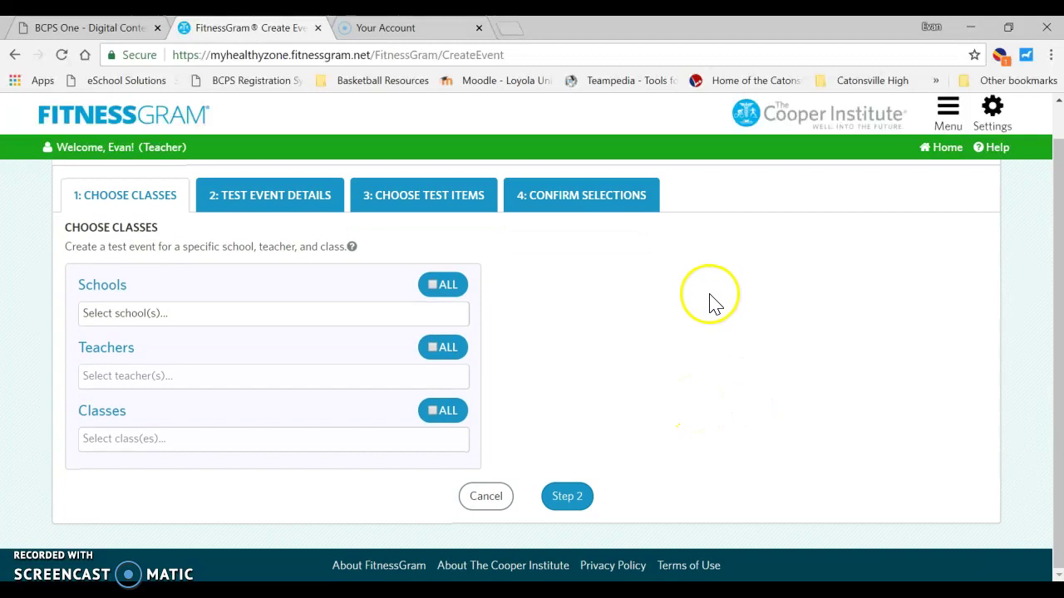
{"action": "left_click", "coordinate": [177, 312]}
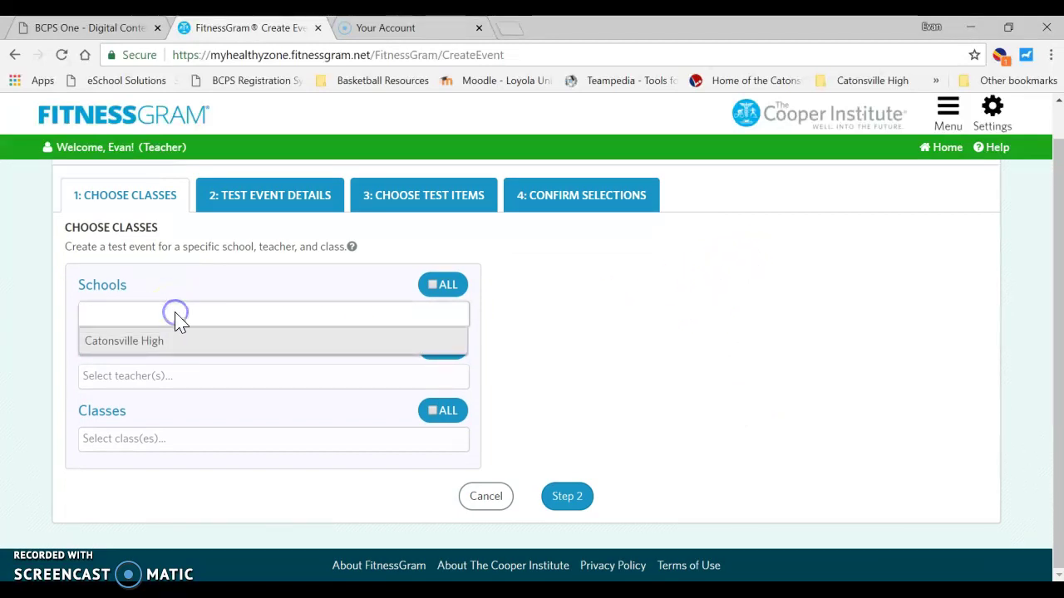
{"action": "left_click", "coordinate": [174, 342]}
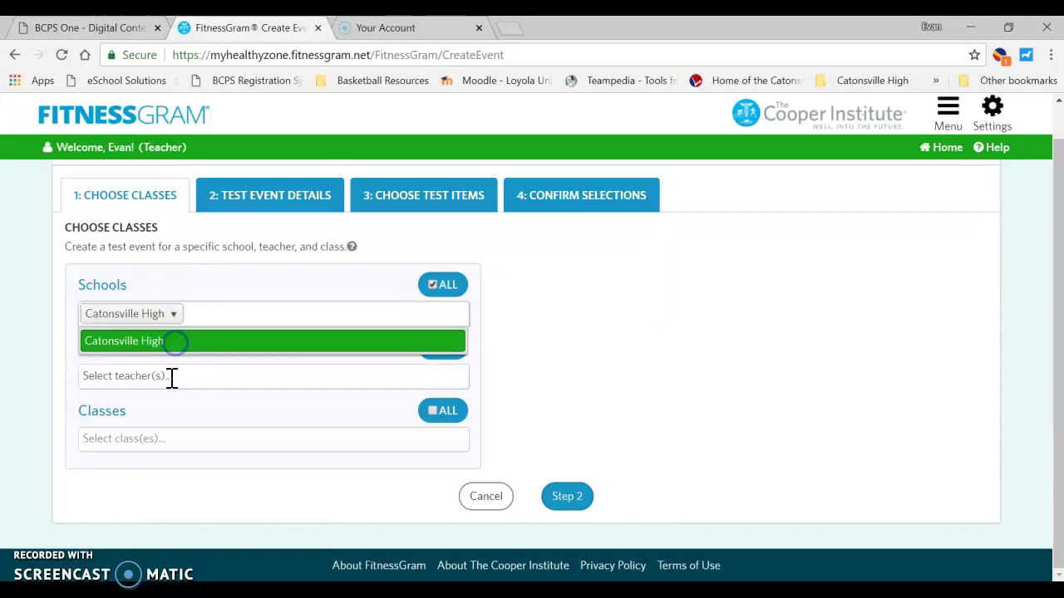
{"action": "left_click", "coordinate": [173, 377]}
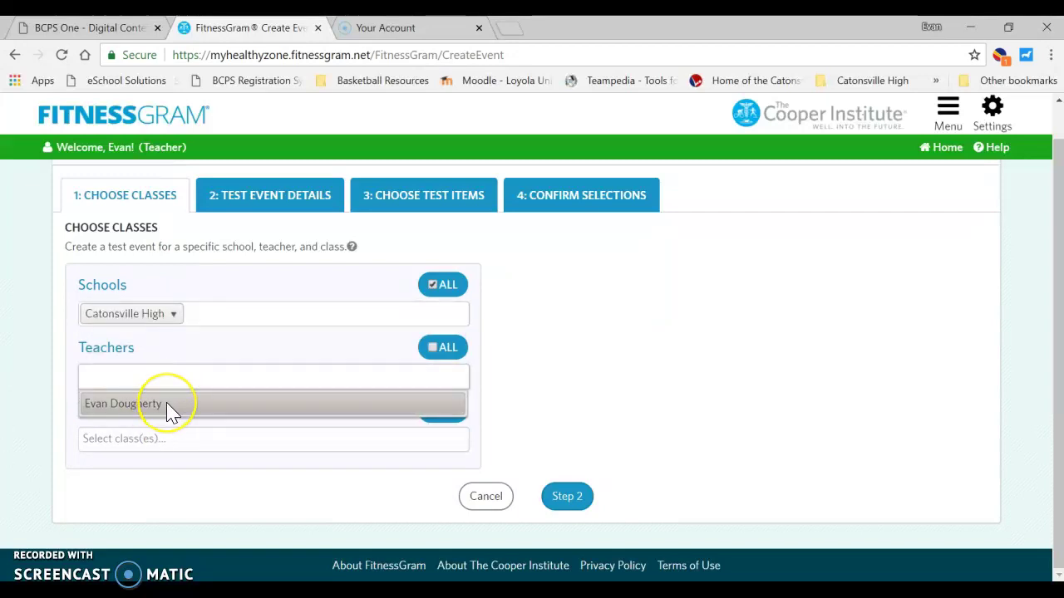
{"action": "left_click", "coordinate": [178, 405]}
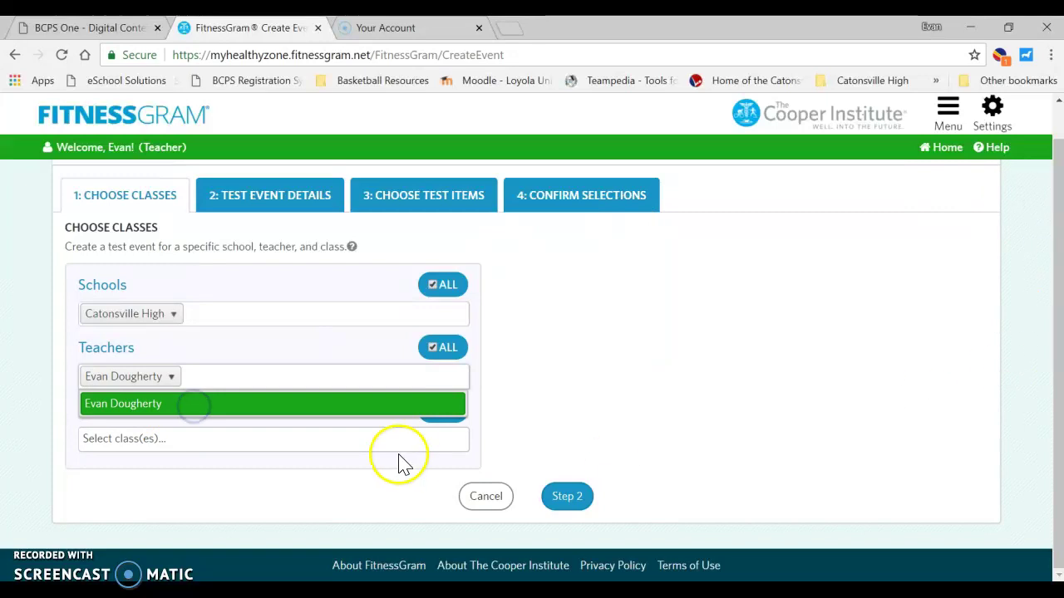
Choose the class PE FITNESS FOUNDATIONS/MASTERY-Sec 13 Per 2A and proceed to the test event details.
{"action": "left_click", "coordinate": [156, 445]}
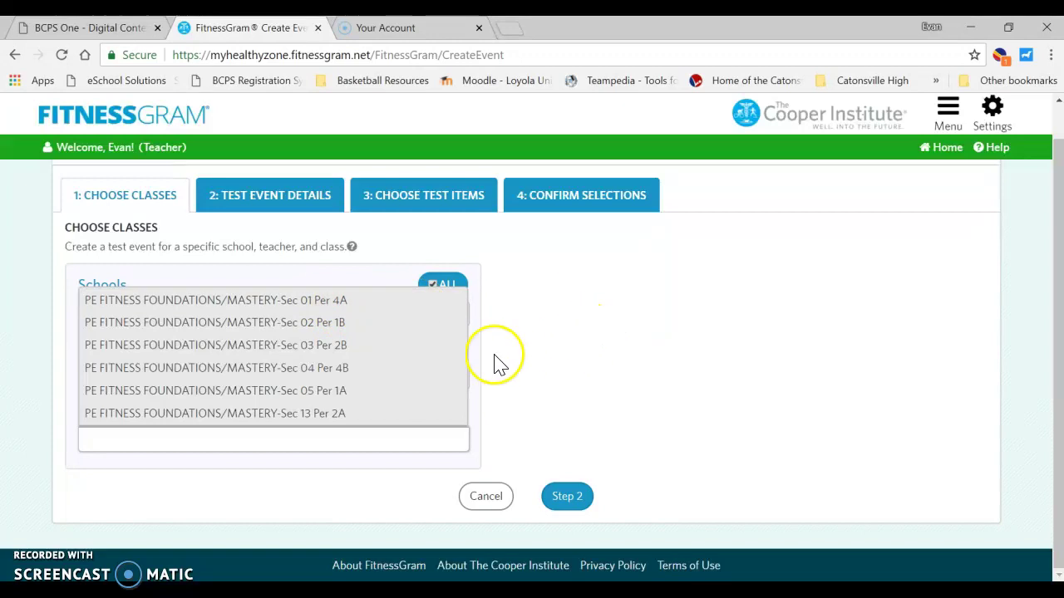
{"action": "left_click", "coordinate": [615, 320]}
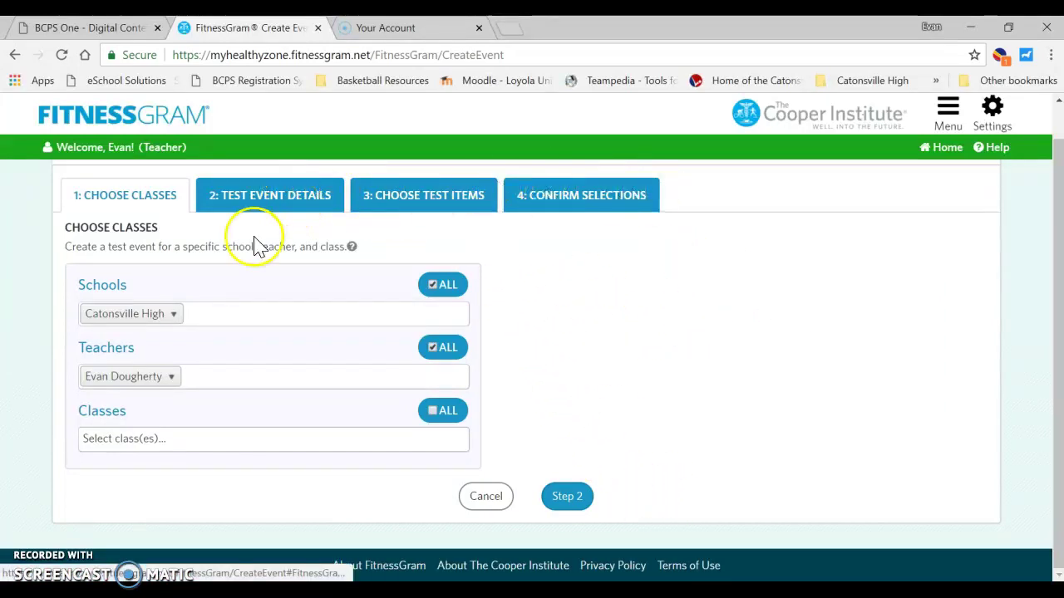
{"action": "left_click", "coordinate": [162, 441]}
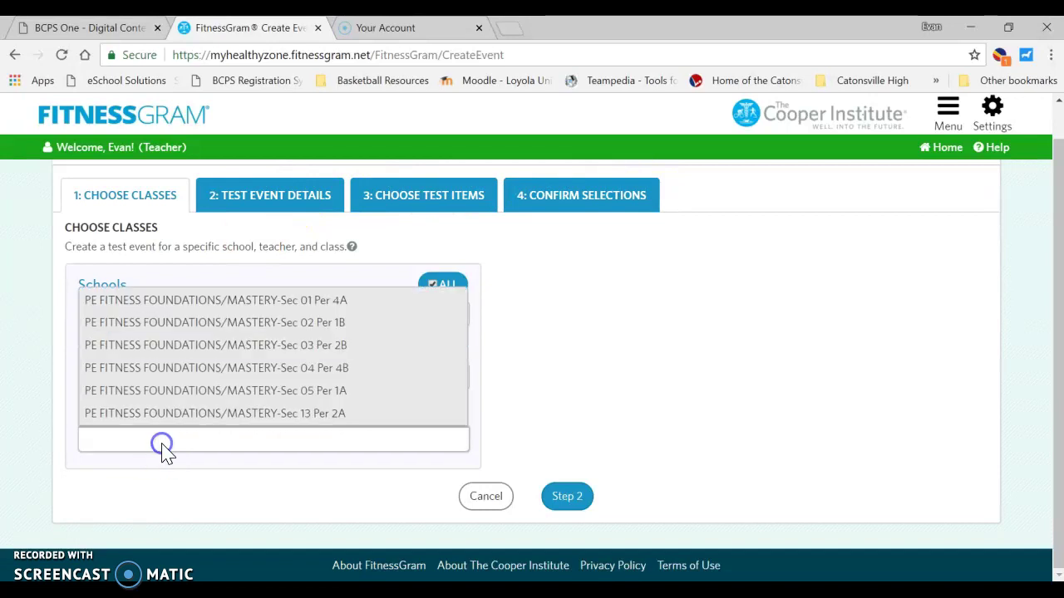
{"action": "left_click", "coordinate": [171, 412]}
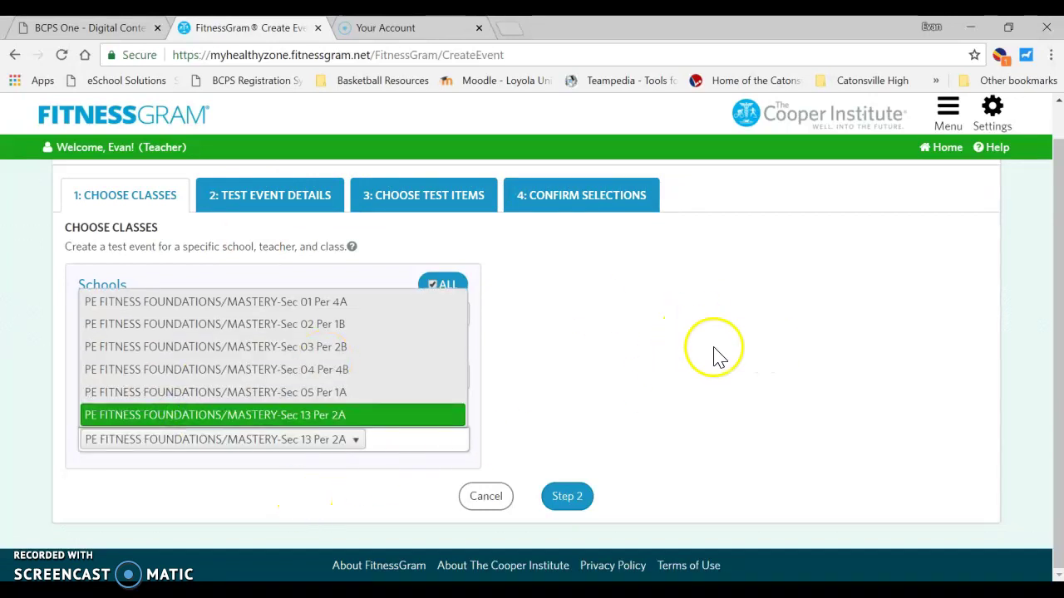
{"action": "left_click", "coordinate": [655, 358]}
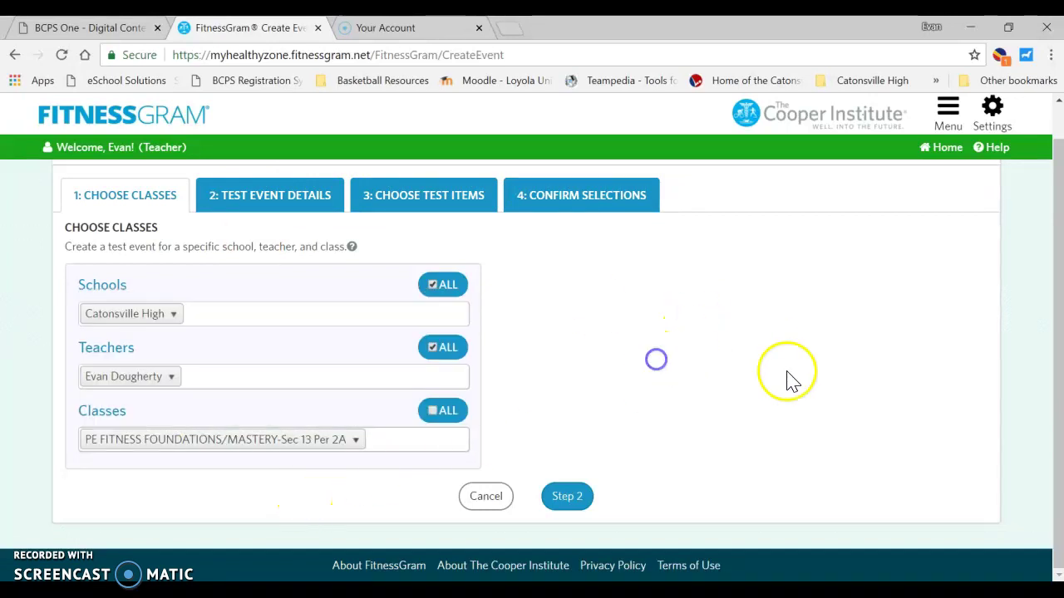
{"action": "left_click", "coordinate": [562, 505]}
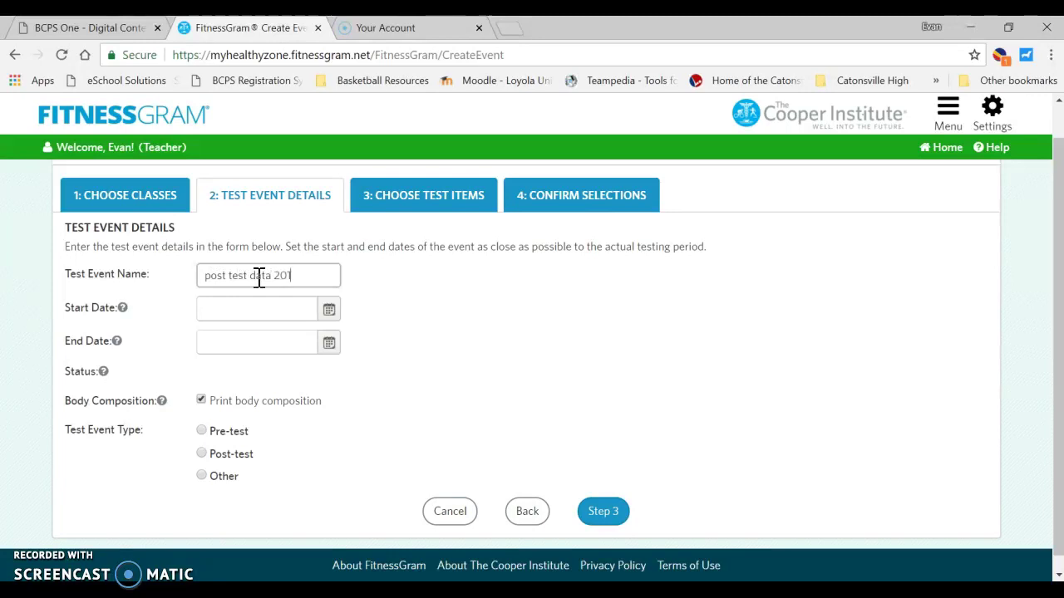
Name the test event "post test data 2018" with start date 7/11/2018 and end date 7/27/2018.
{"action": "left_click", "coordinate": [325, 310]}
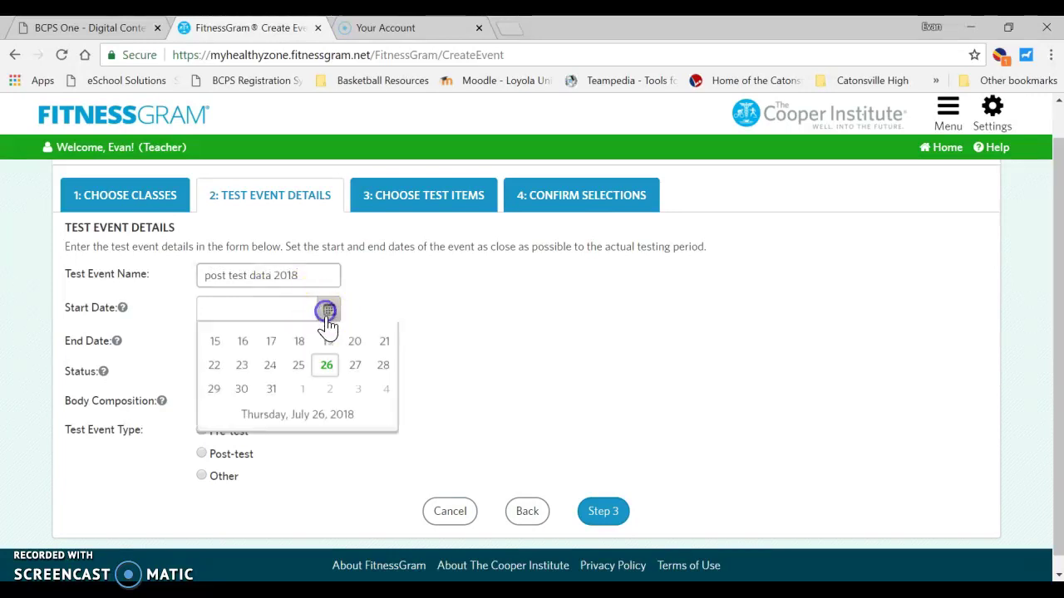
{"action": "left_click", "coordinate": [306, 433]}
{"action": "left_click", "coordinate": [330, 346]}
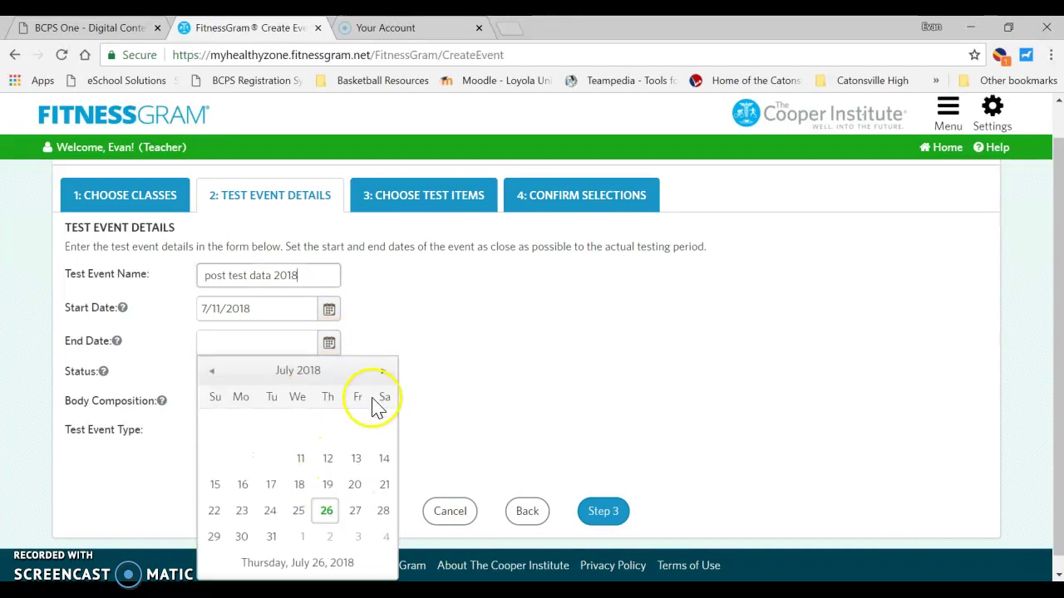
{"action": "left_click", "coordinate": [355, 511]}
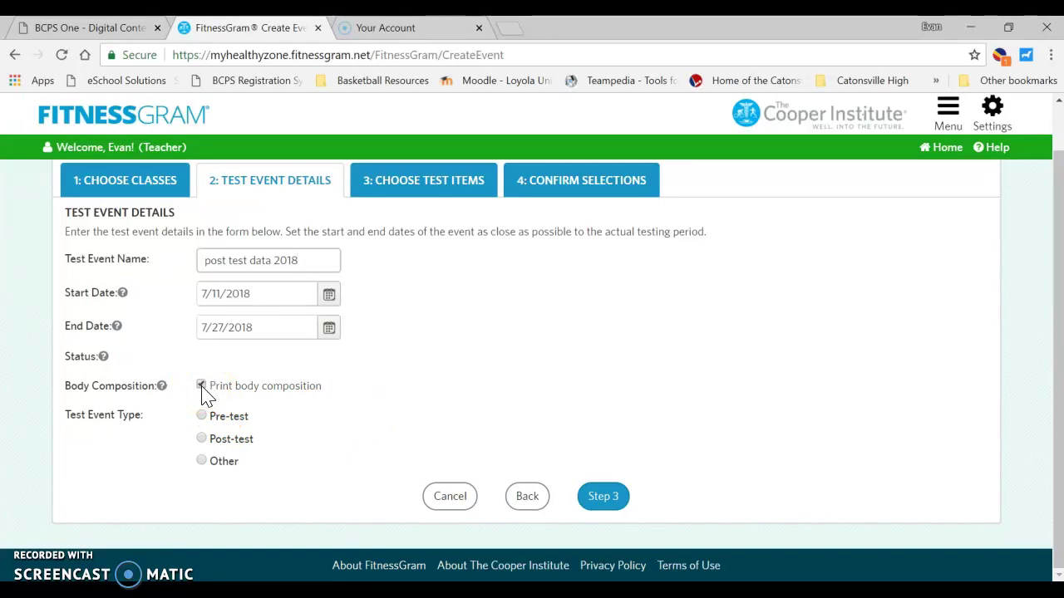
Set the test event type to Post-test and proceed to choosing the test items.
{"action": "left_click", "coordinate": [204, 420]}
{"action": "left_click", "coordinate": [203, 438]}
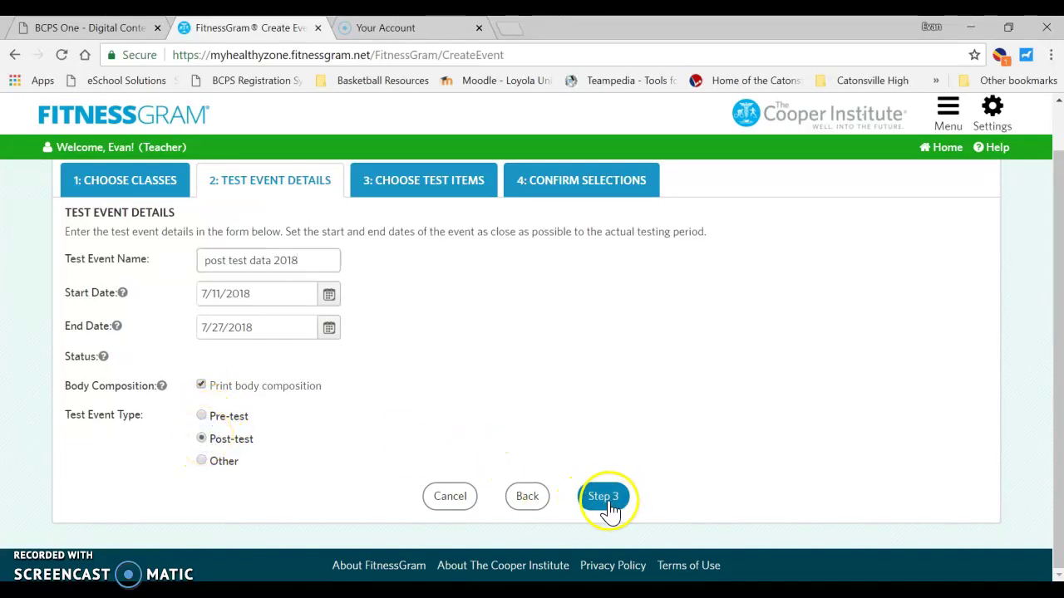
{"action": "left_click", "coordinate": [599, 499]}
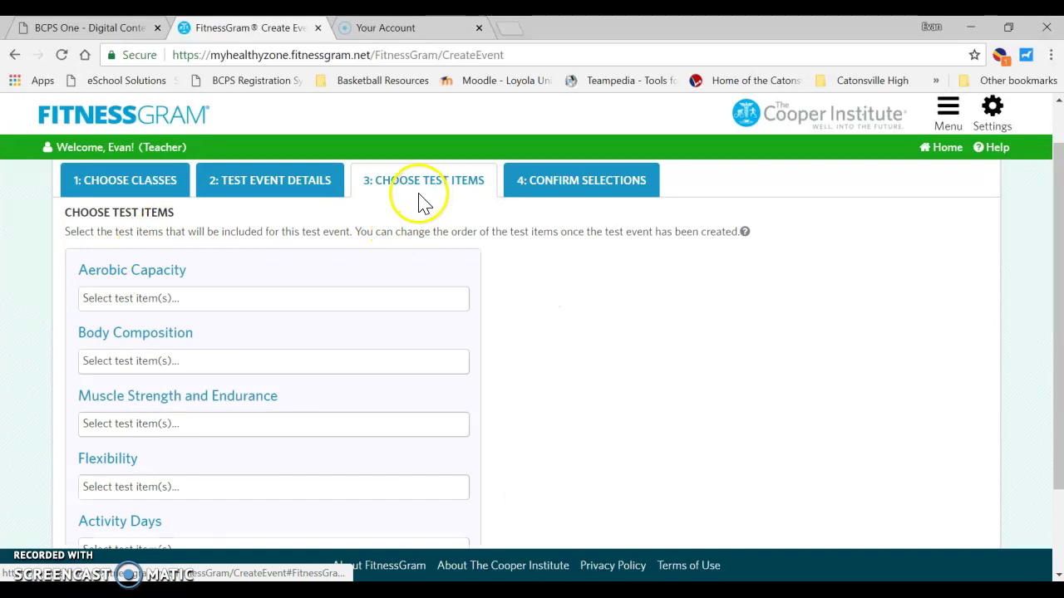
Add the 20M Pacer as the Aerobic Capacity test item.
{"action": "scroll", "coordinate": [511, 291], "scroll_direction": "down", "scroll_amount": 2}
{"action": "scroll", "coordinate": [515, 295], "scroll_direction": "up", "scroll_amount": 2}
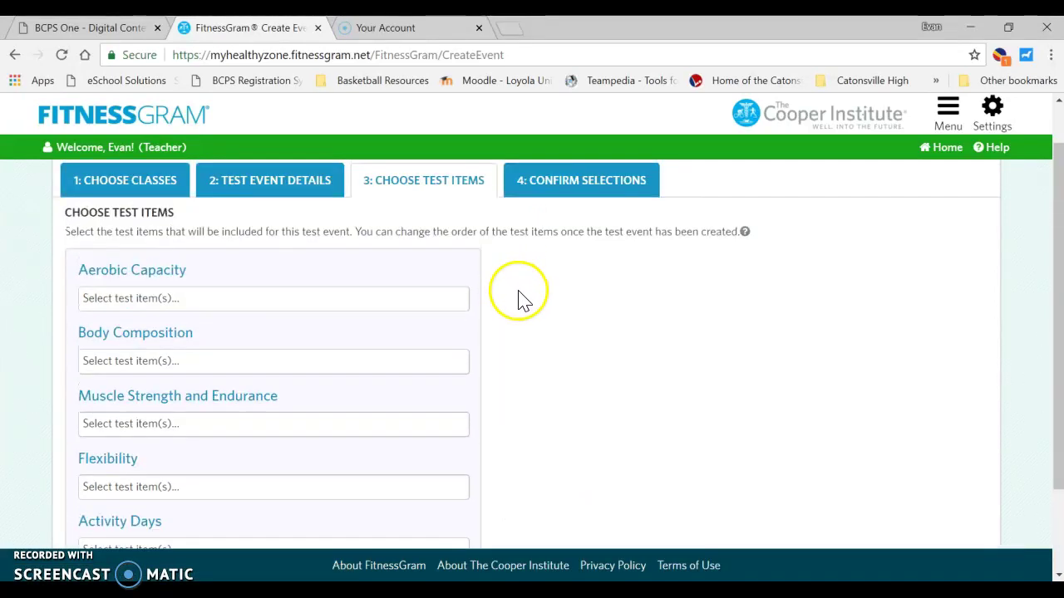
{"action": "left_click", "coordinate": [257, 301]}
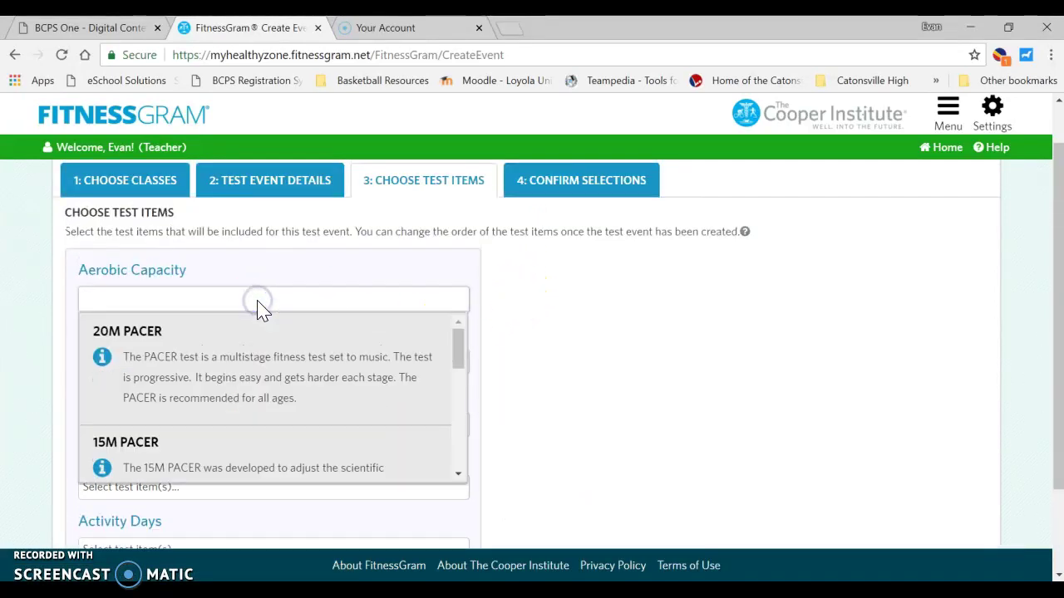
{"action": "left_click", "coordinate": [284, 353]}
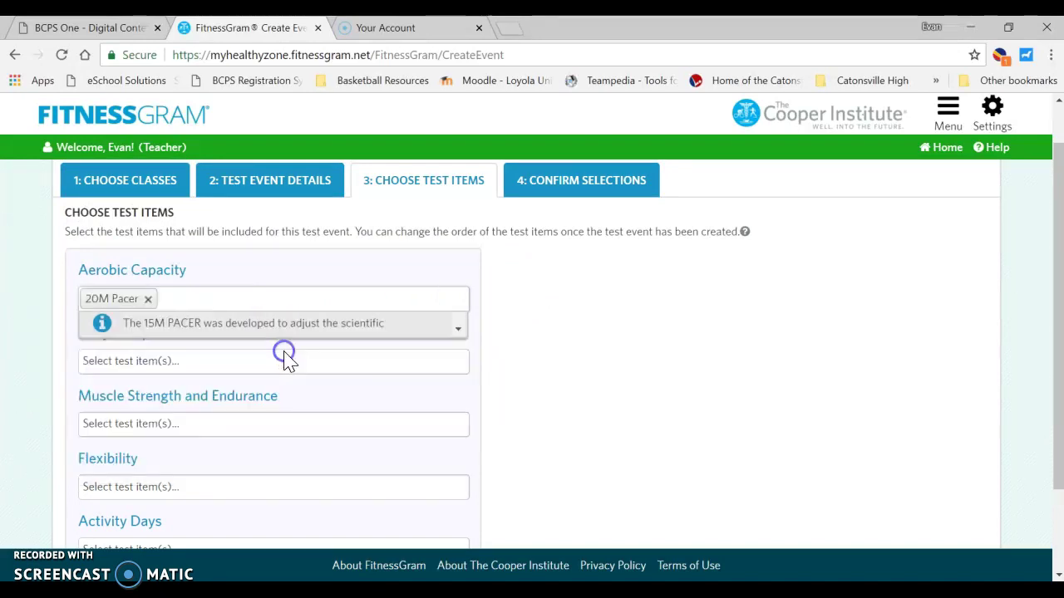
Add Height, Weight and Percent Body Fat as the Body Composition test items.
{"action": "scroll", "coordinate": [532, 345], "scroll_direction": "down", "scroll_amount": 2}
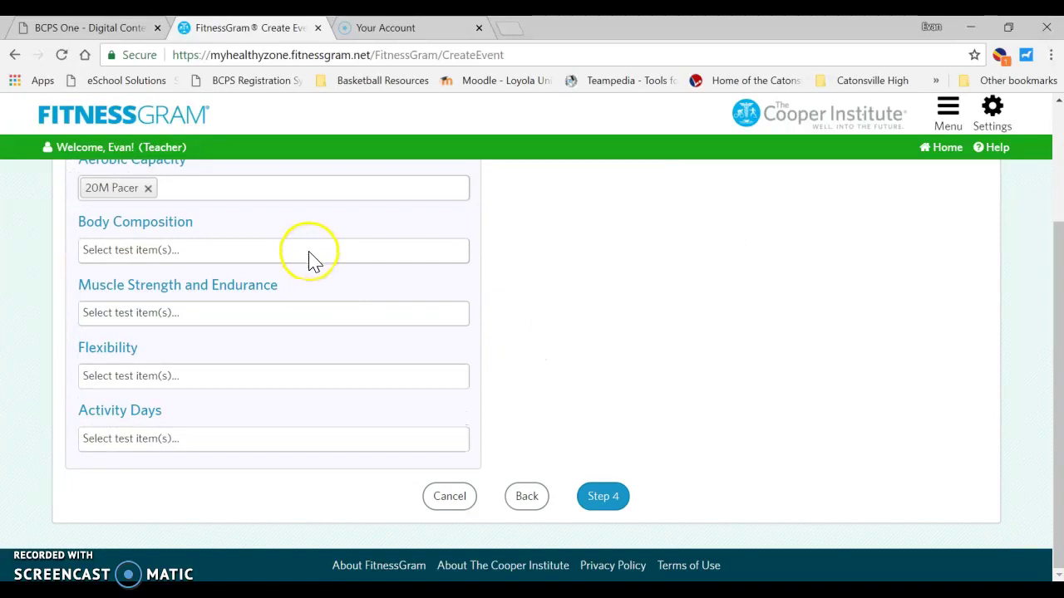
{"action": "left_click", "coordinate": [310, 254]}
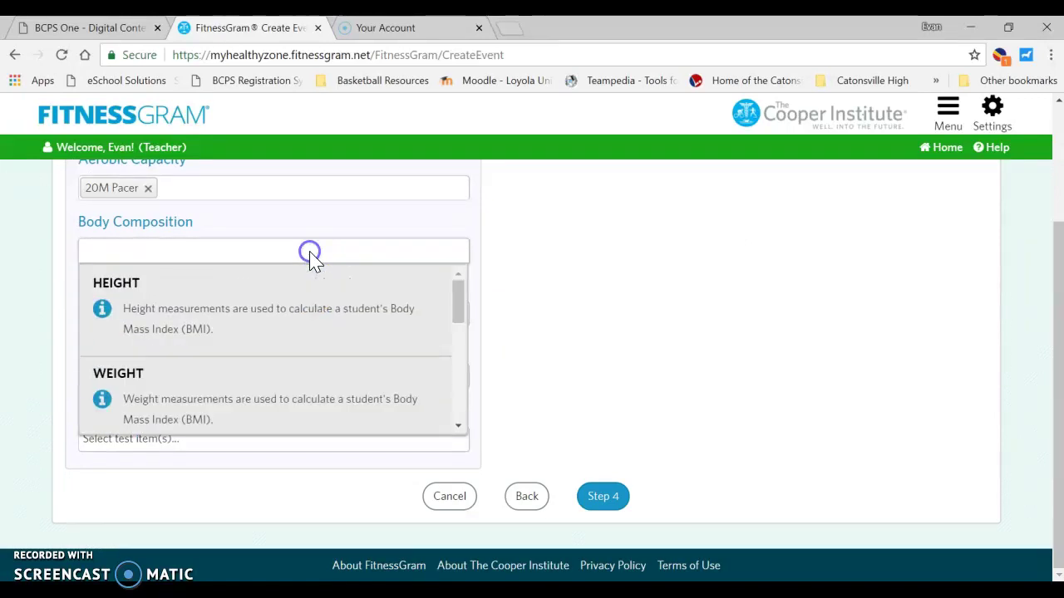
{"action": "left_click", "coordinate": [304, 317]}
{"action": "left_click", "coordinate": [295, 321]}
{"action": "left_click", "coordinate": [282, 392]}
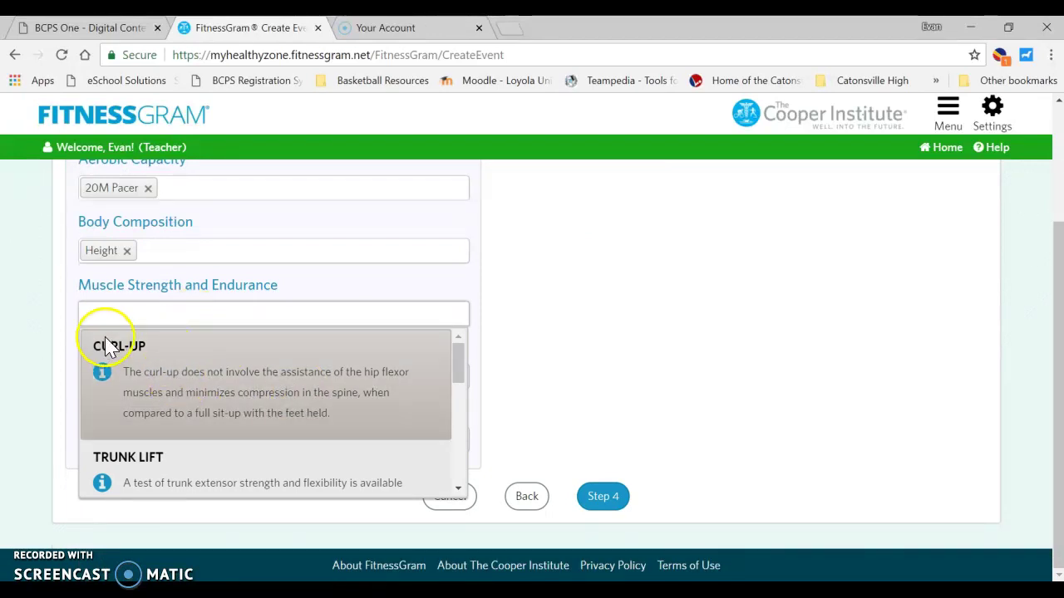
{"action": "left_click", "coordinate": [692, 272]}
{"action": "left_click", "coordinate": [278, 253]}
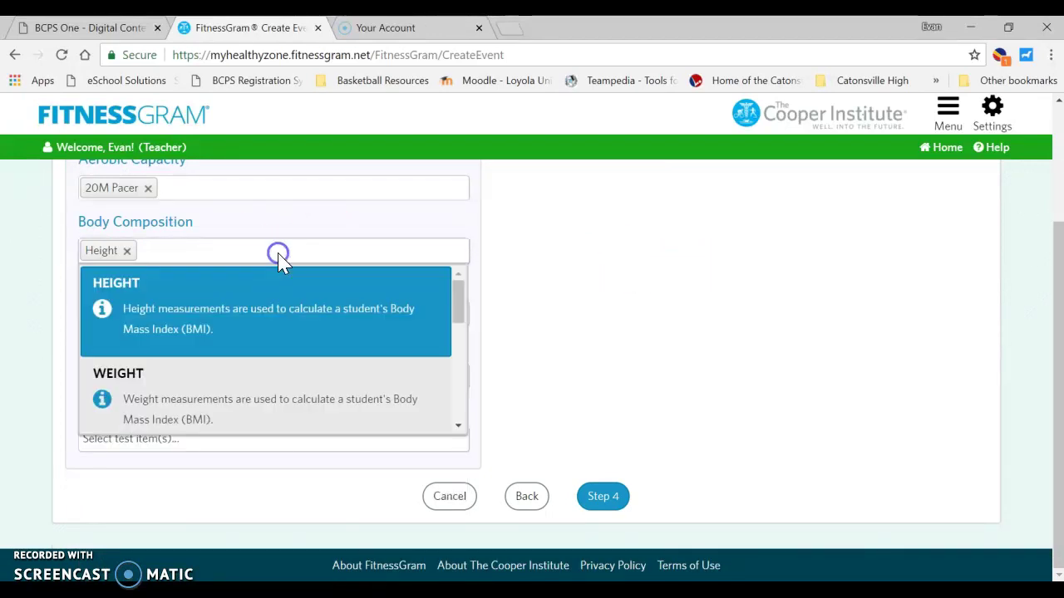
{"action": "left_click", "coordinate": [234, 387]}
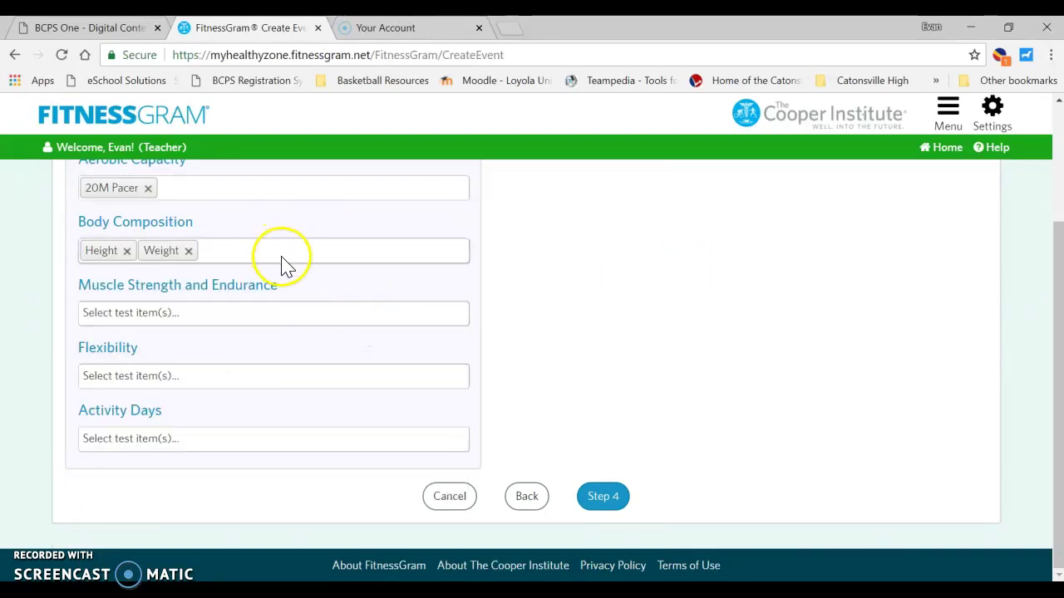
{"action": "left_click", "coordinate": [282, 264]}
{"action": "scroll", "coordinate": [240, 368], "scroll_direction": "down", "scroll_amount": 2}
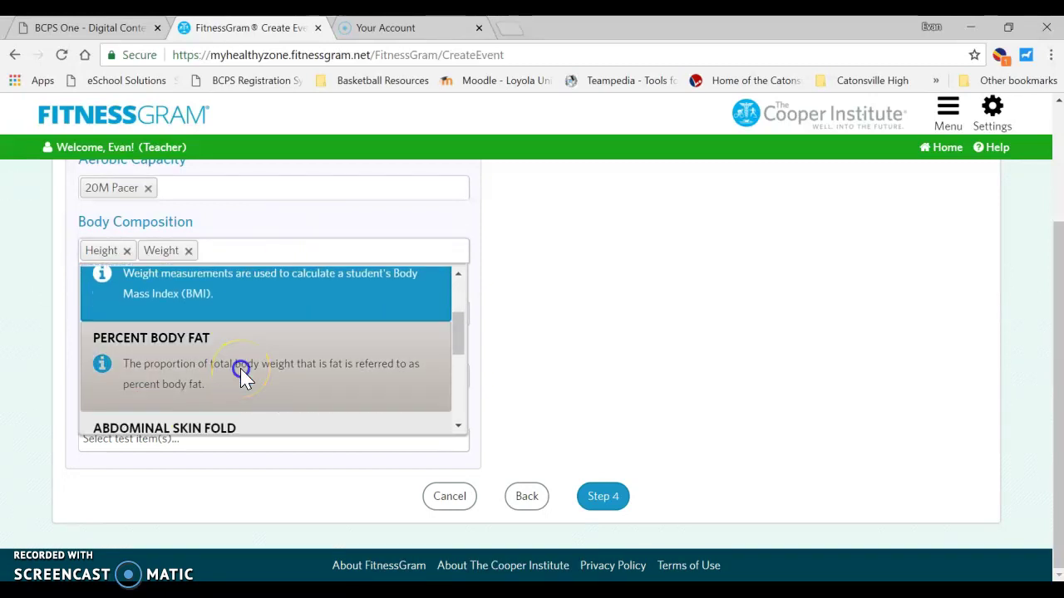
{"action": "left_click", "coordinate": [240, 368]}
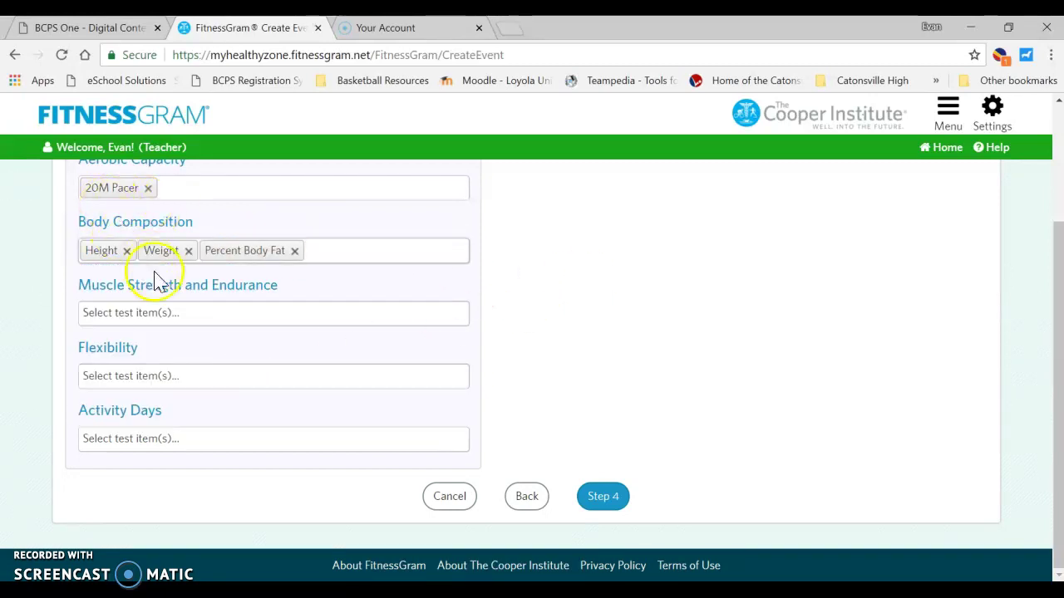
Add Curl-Up, Trunk Lift and Push-Up as the Muscle Strength and Endurance test items.
{"action": "left_click", "coordinate": [188, 314]}
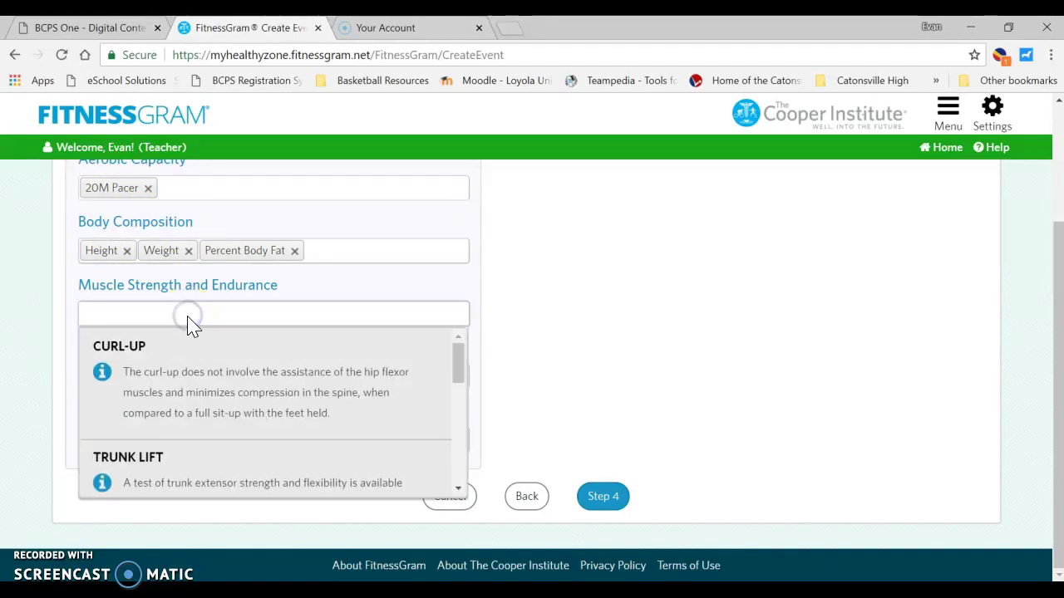
{"action": "left_click", "coordinate": [205, 371]}
{"action": "left_click", "coordinate": [216, 314]}
{"action": "left_click", "coordinate": [189, 449]}
{"action": "left_click", "coordinate": [250, 314]}
{"action": "scroll", "coordinate": [238, 384], "scroll_direction": "down", "scroll_amount": 3}
{"action": "left_click", "coordinate": [213, 437]}
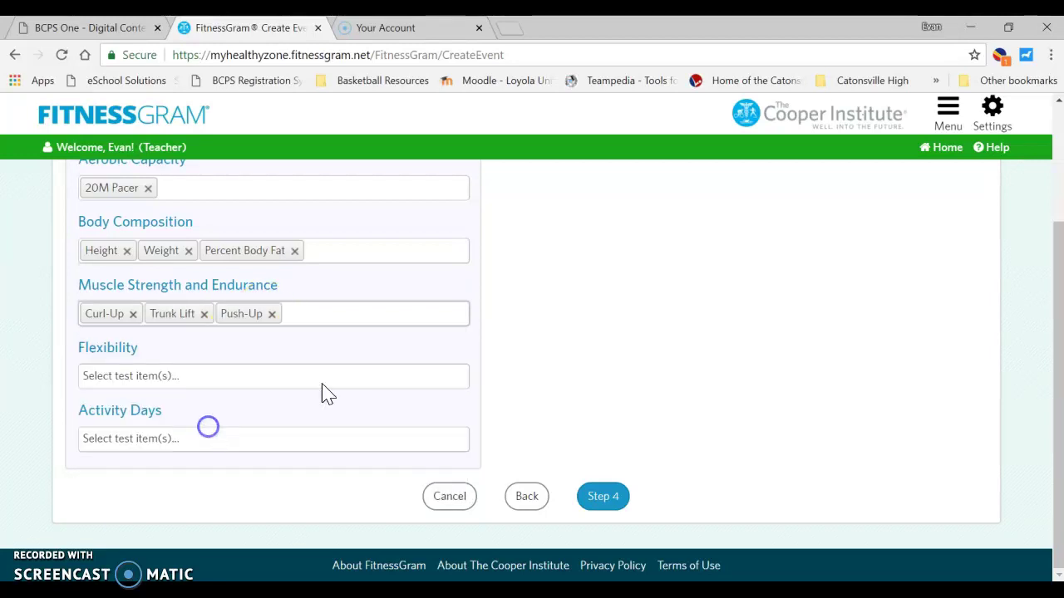
Add Sit and Reach Left, Sit and Reach Right, Shoulder Stretch Left and Shoulder Stretch Right as the Flexibility test items.
{"action": "left_click", "coordinate": [229, 379]}
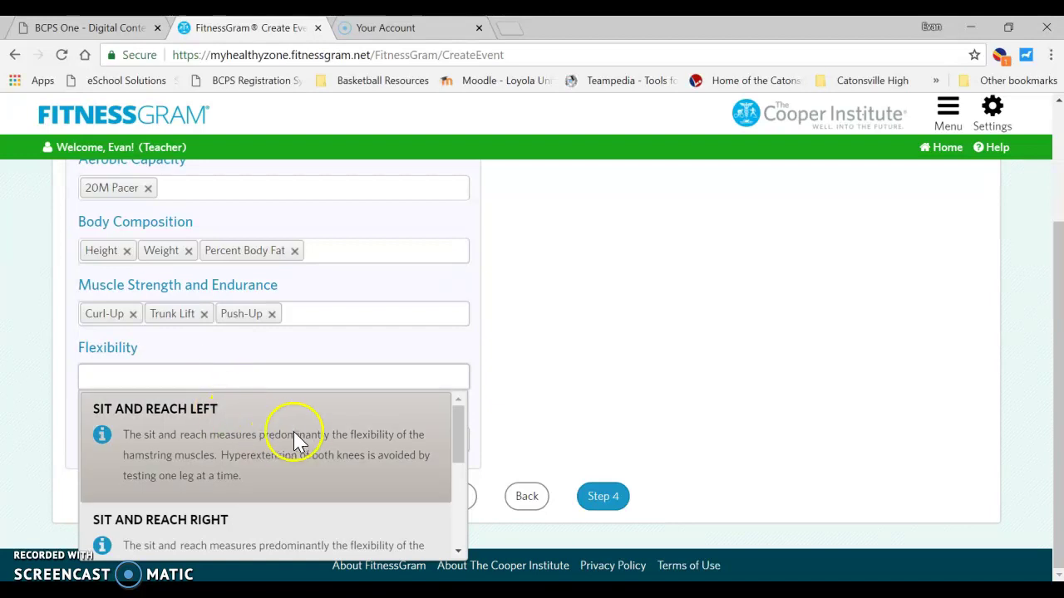
{"action": "left_click", "coordinate": [298, 430]}
{"action": "left_click", "coordinate": [299, 433]}
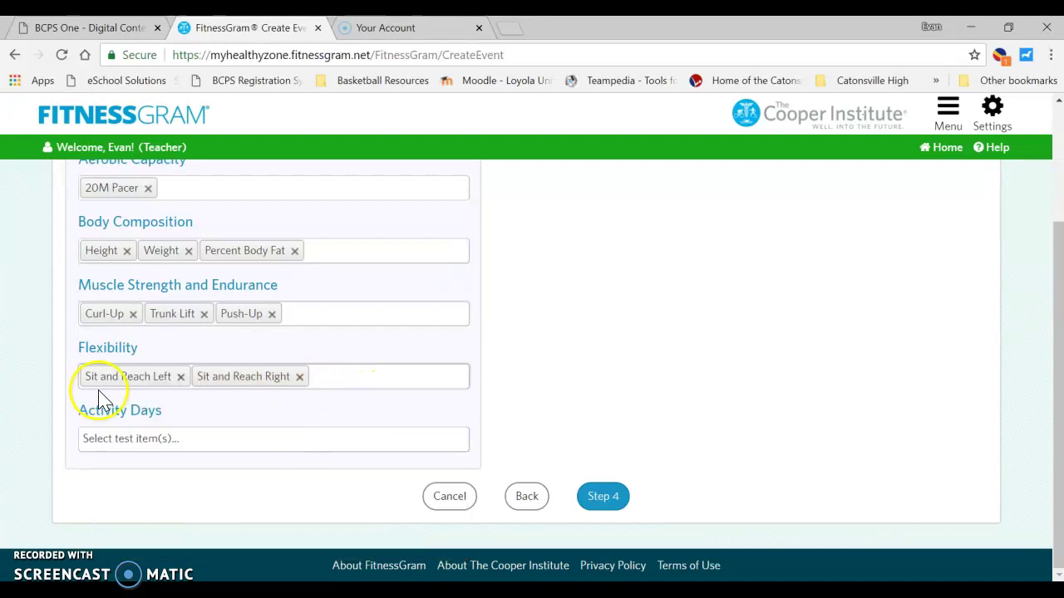
{"action": "left_click", "coordinate": [441, 389]}
{"action": "scroll", "coordinate": [376, 475], "scroll_direction": "down", "scroll_amount": 5}
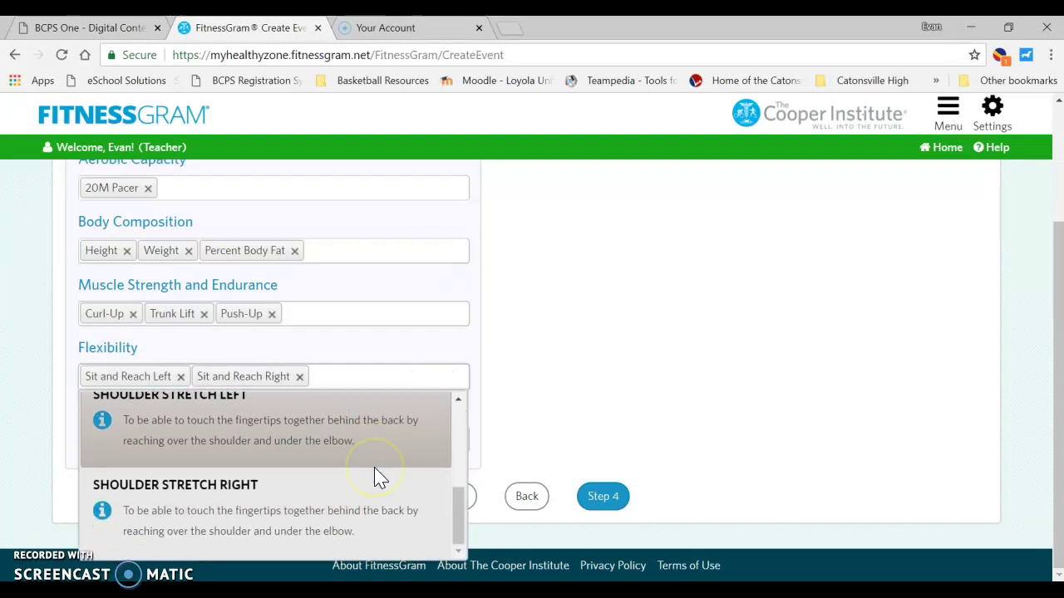
{"action": "left_click", "coordinate": [285, 434]}
{"action": "left_click", "coordinate": [285, 436]}
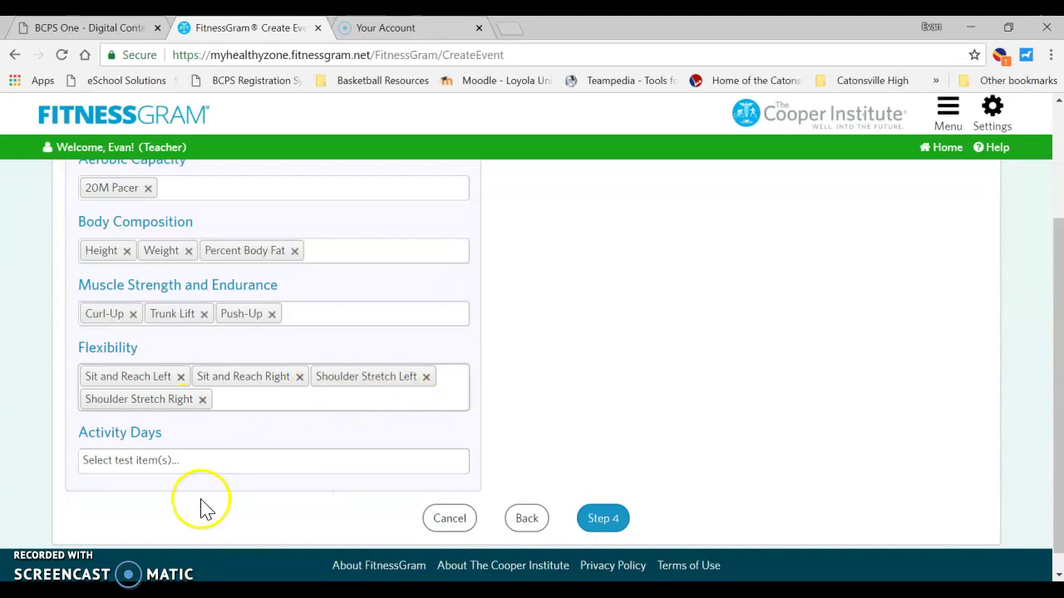
Review the available Activity Days test items without choosing any of them.
{"action": "left_click", "coordinate": [161, 463]}
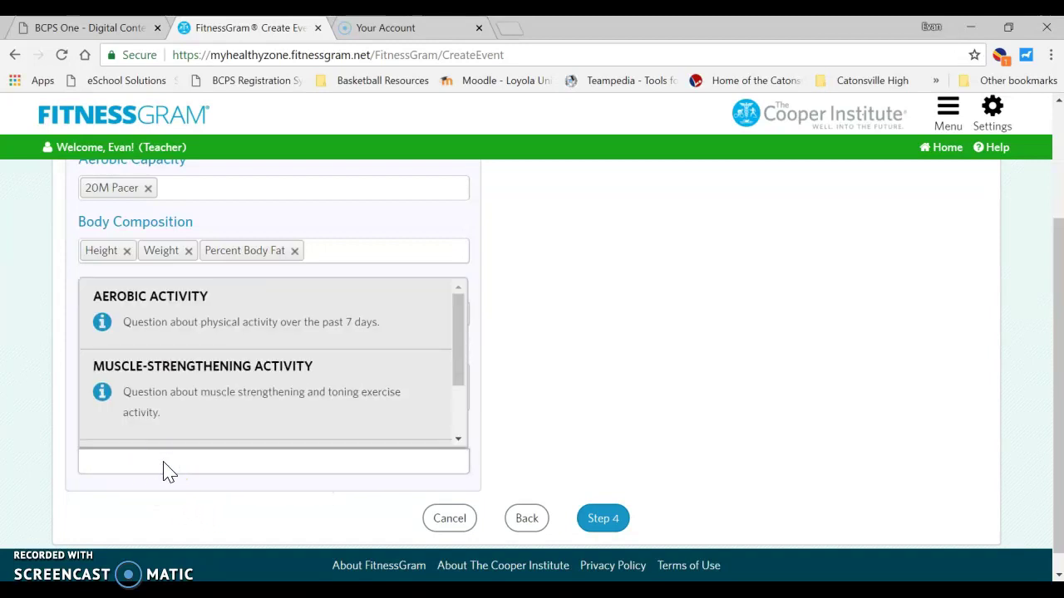
{"action": "left_click", "coordinate": [527, 383]}
{"action": "left_click", "coordinate": [178, 467]}
{"action": "scroll", "coordinate": [248, 384], "scroll_direction": "up", "scroll_amount": 2}
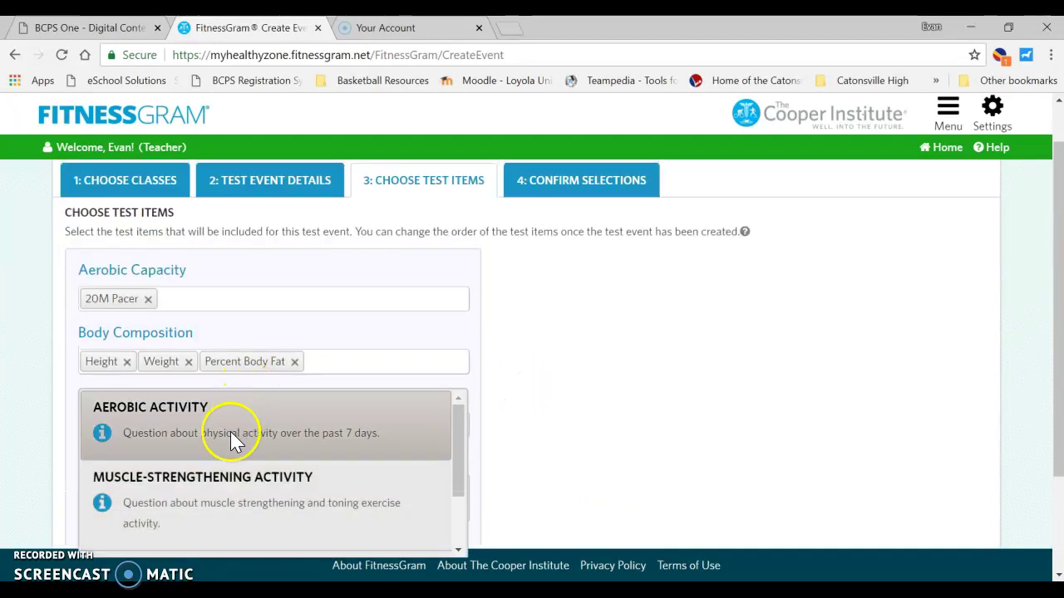
{"action": "scroll", "coordinate": [281, 455], "scroll_direction": "down", "scroll_amount": 2}
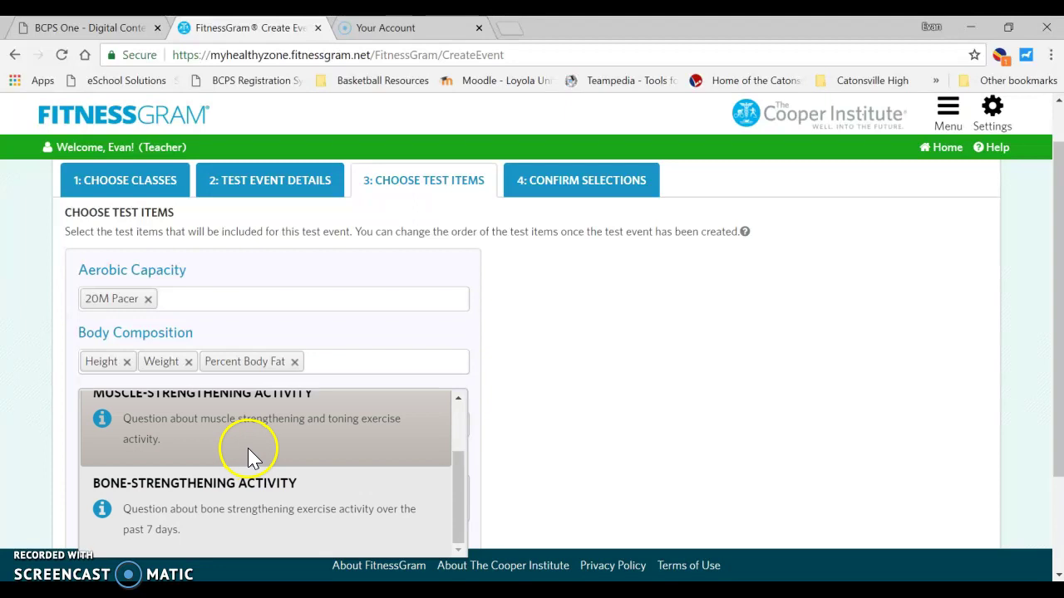
{"action": "left_click", "coordinate": [726, 393]}
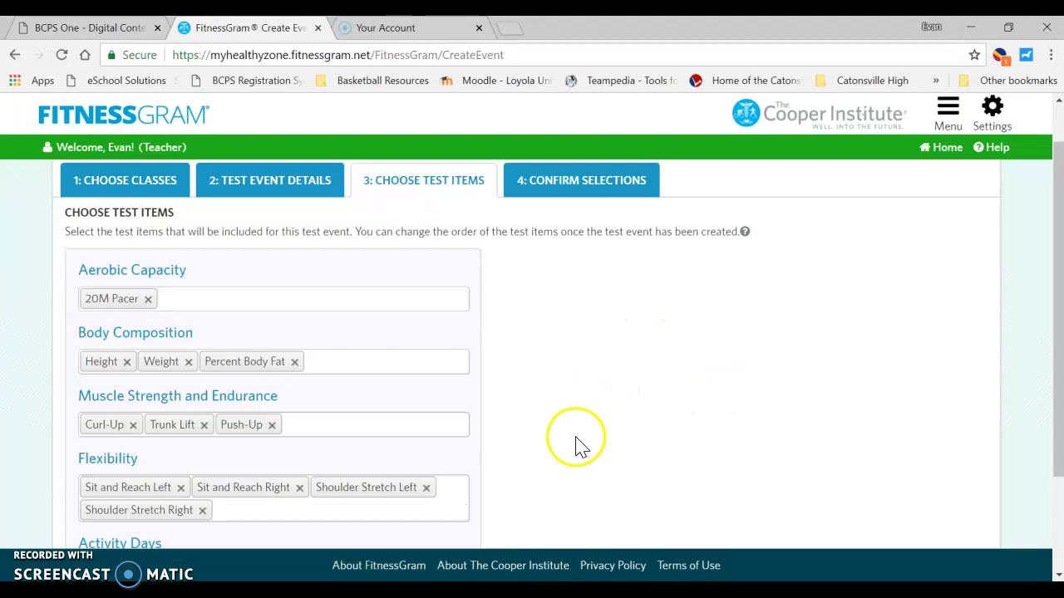
Proceed to the confirmation of the selections and cancel the creation of the test event.
{"action": "scroll", "coordinate": [582, 445], "scroll_direction": "down", "scroll_amount": 2}
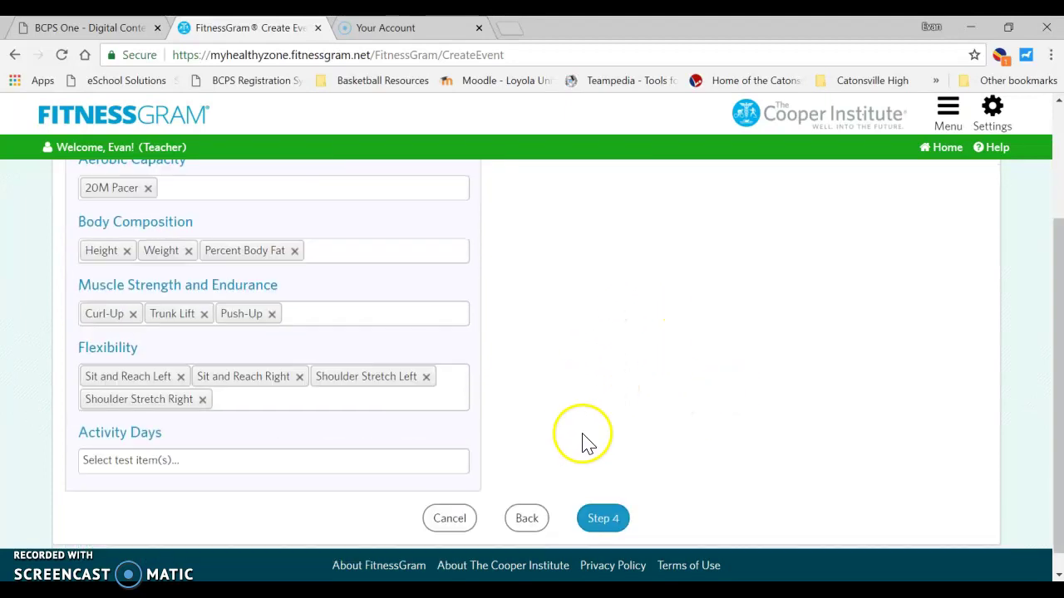
{"action": "left_click", "coordinate": [611, 528]}
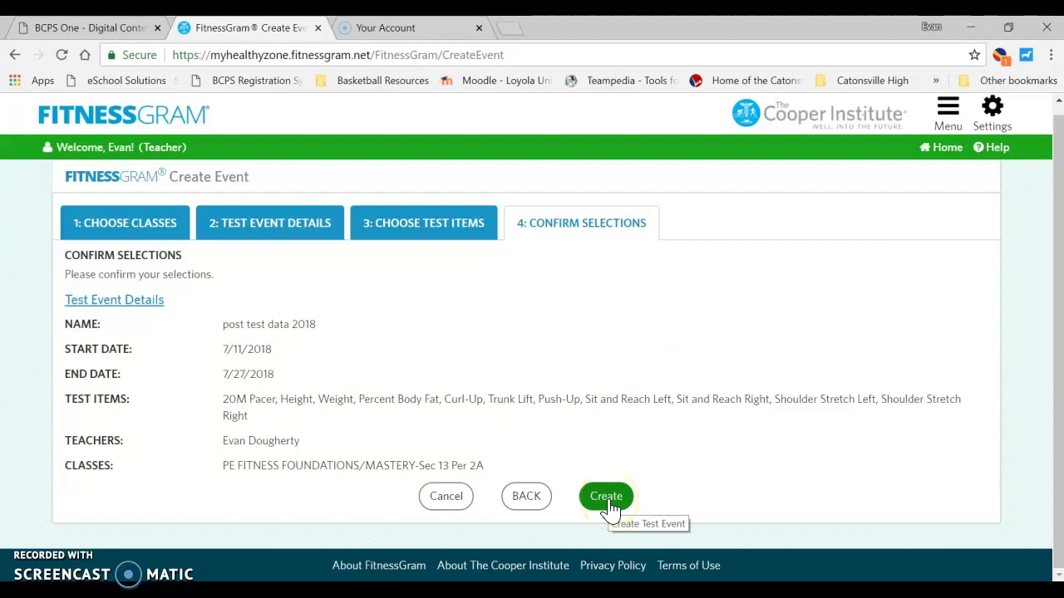
{"action": "left_click", "coordinate": [454, 502]}
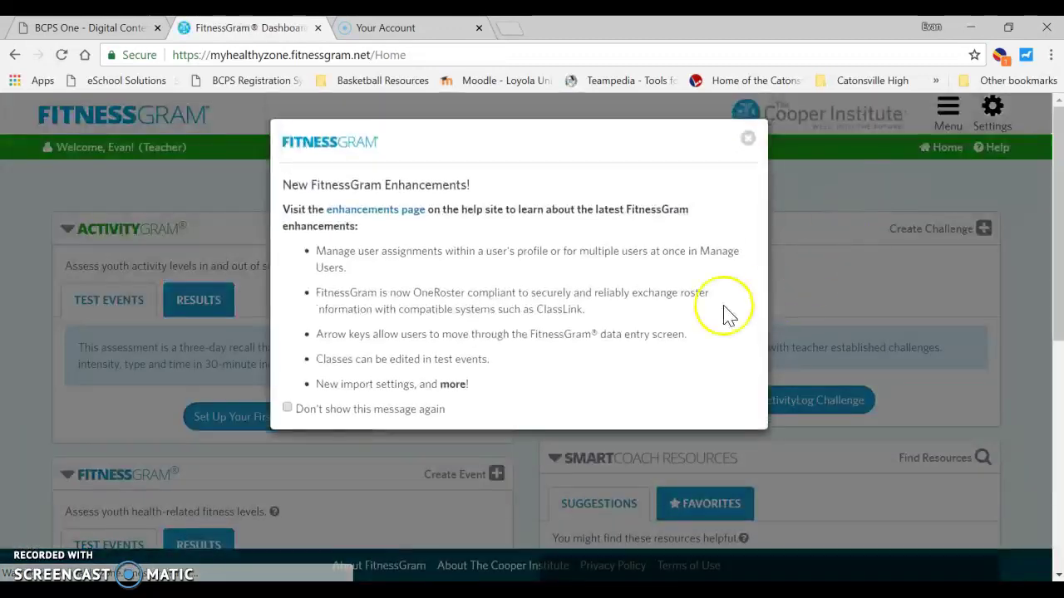
Dismiss the FitnessGram enhancements notice and open the list of FitnessGram test events.
{"action": "left_click", "coordinate": [750, 141]}
{"action": "left_click", "coordinate": [948, 108]}
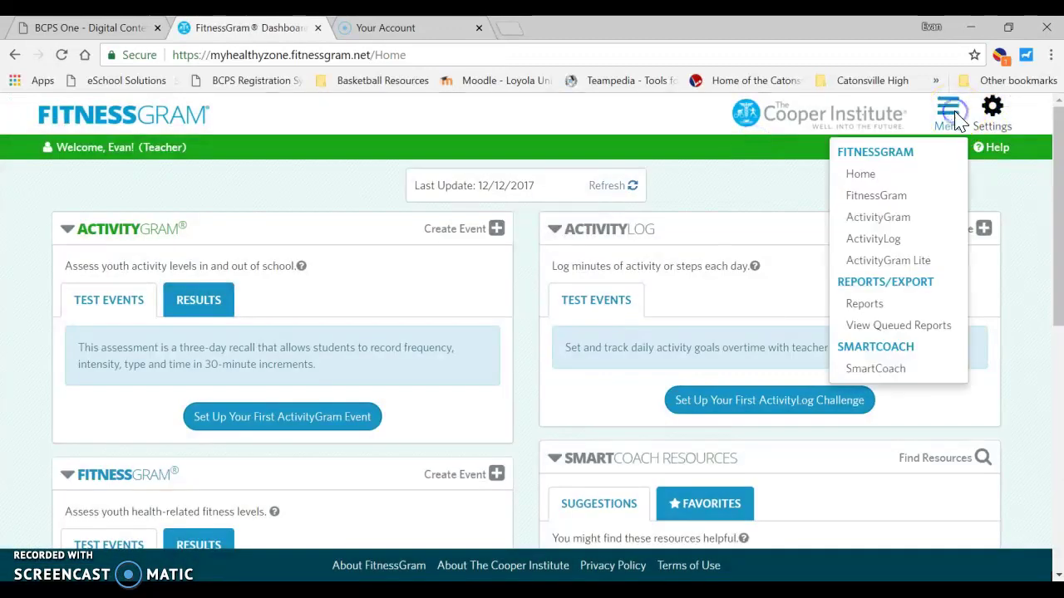
{"action": "left_click", "coordinate": [888, 198]}
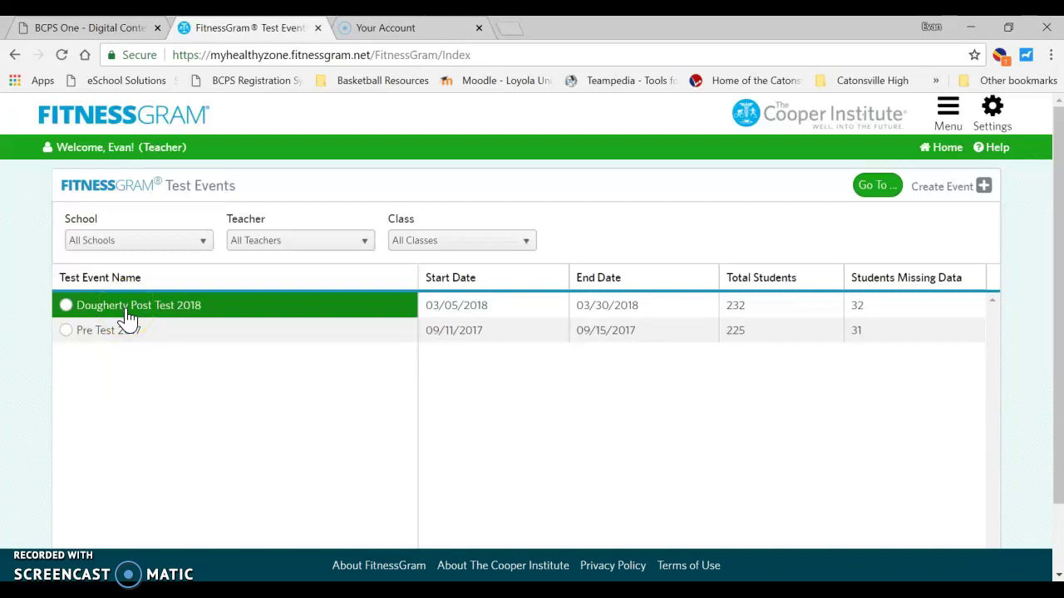
Select the existing Post Test 2018 event and open its data entry sheet.
{"action": "left_click", "coordinate": [127, 316]}
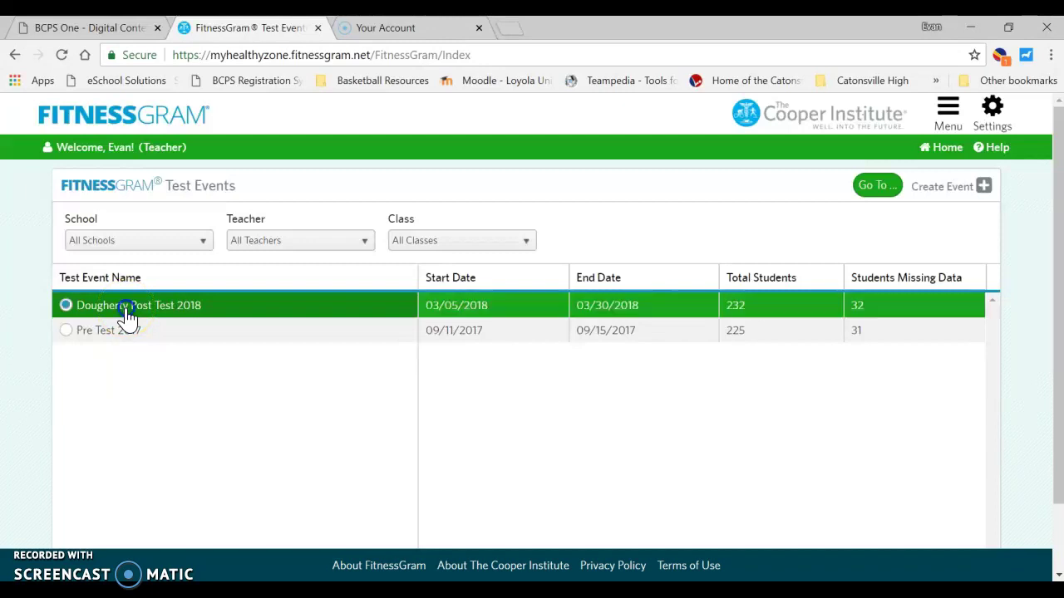
{"action": "left_click", "coordinate": [67, 307]}
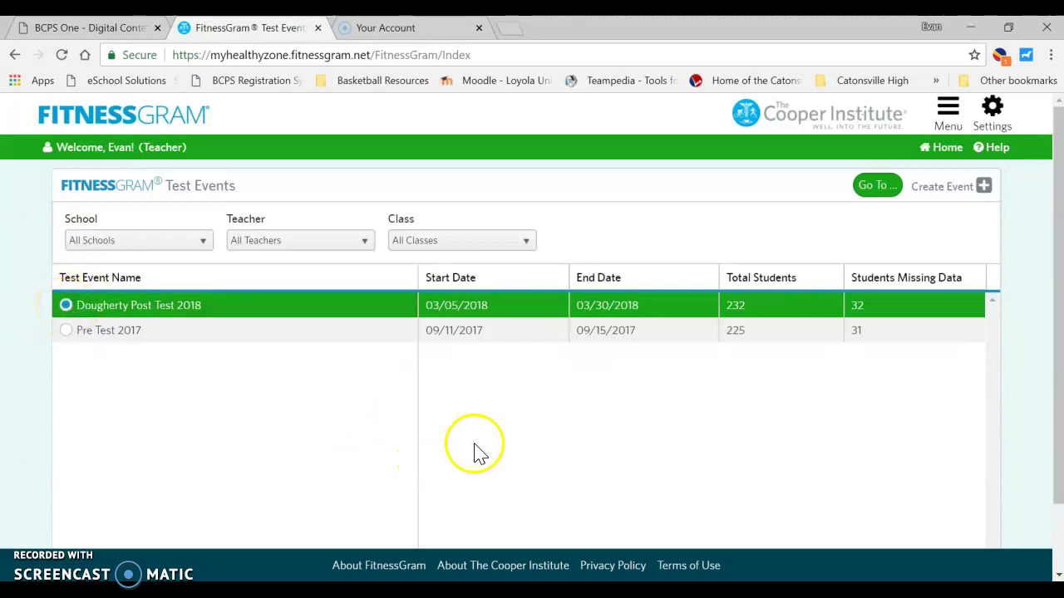
{"action": "left_click", "coordinate": [888, 188]}
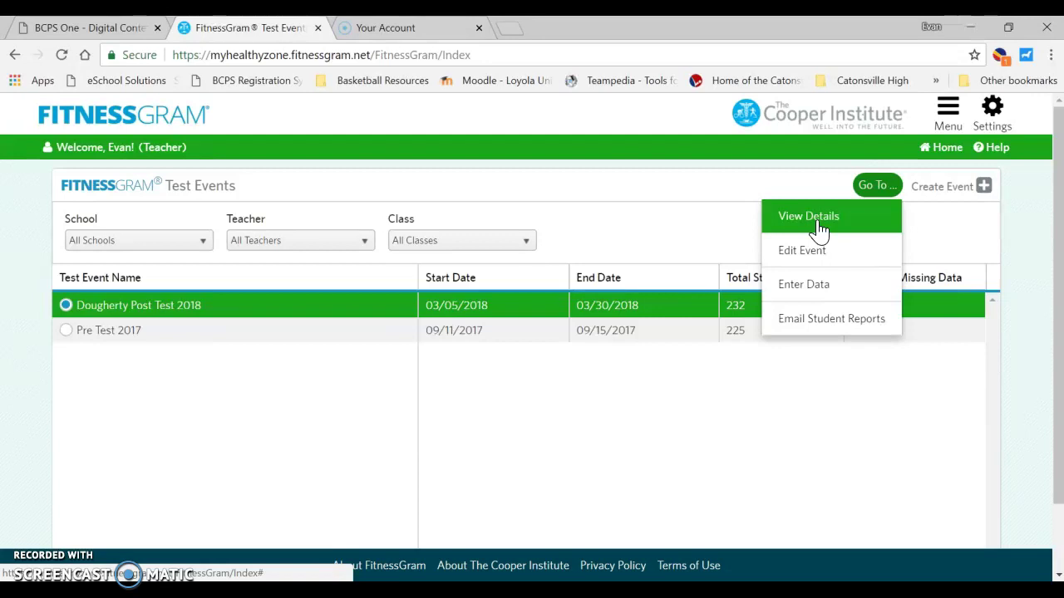
{"action": "left_click", "coordinate": [819, 257]}
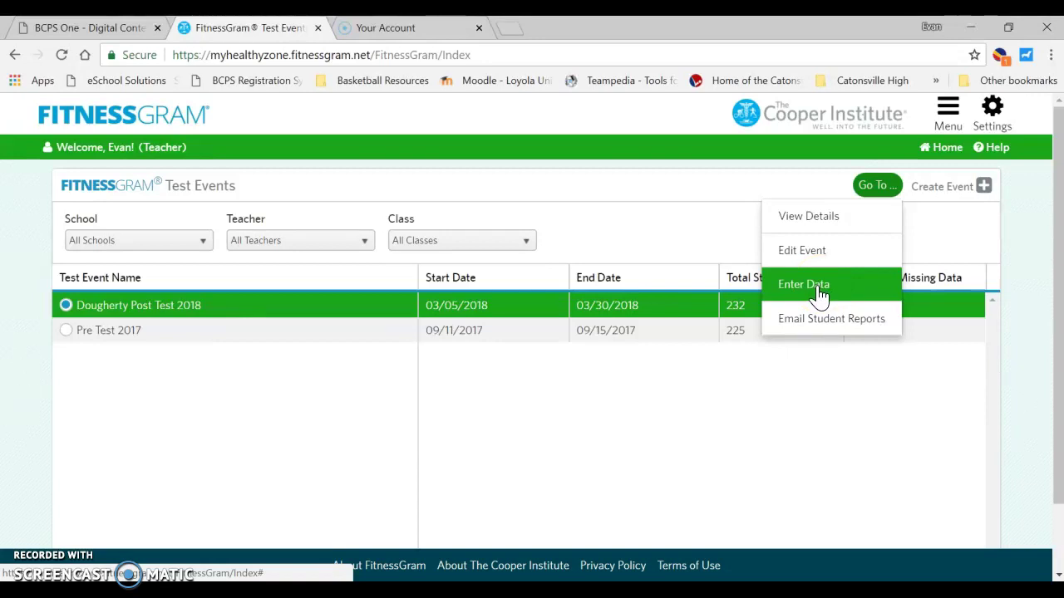
{"action": "left_click", "coordinate": [811, 252]}
{"action": "left_click", "coordinate": [810, 291]}
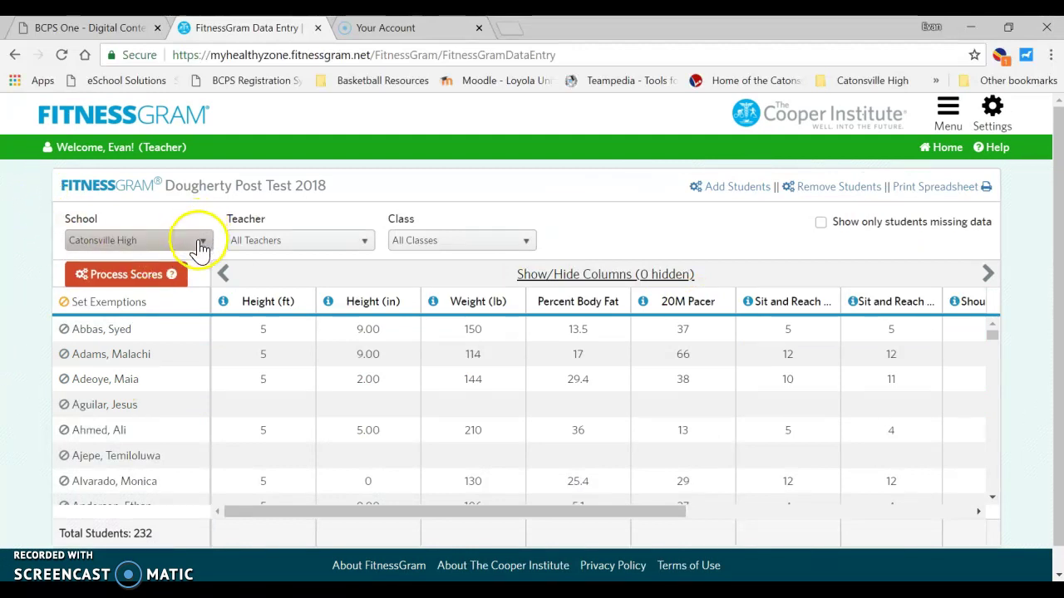
Review the teacher and class choices available for filtering the data entry sheet.
{"action": "left_click", "coordinate": [332, 243]}
{"action": "left_click", "coordinate": [335, 243]}
{"action": "left_click", "coordinate": [336, 246]}
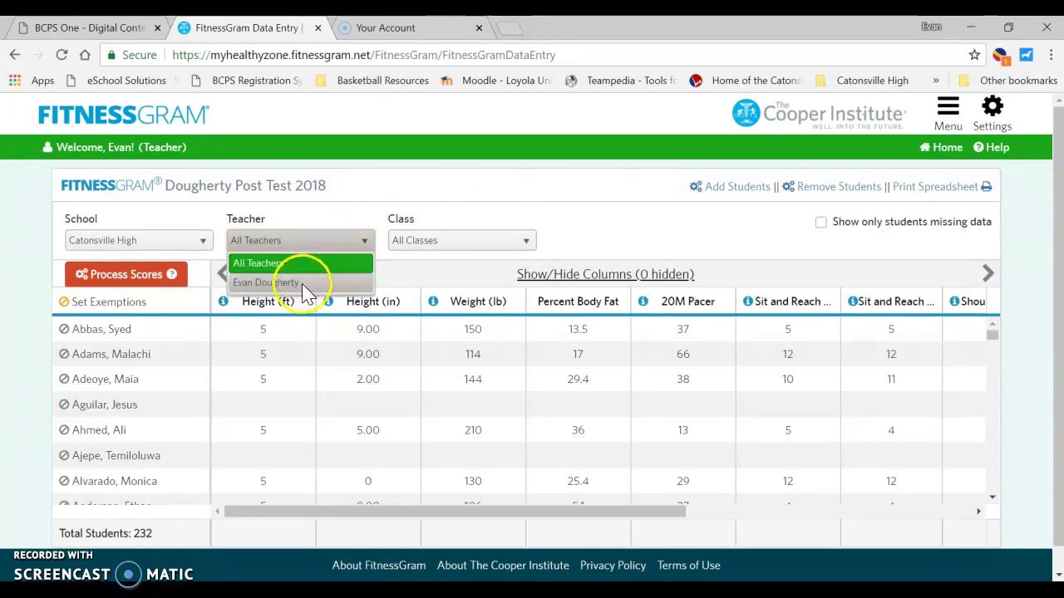
{"action": "left_click", "coordinate": [328, 243]}
{"action": "left_click", "coordinate": [482, 241]}
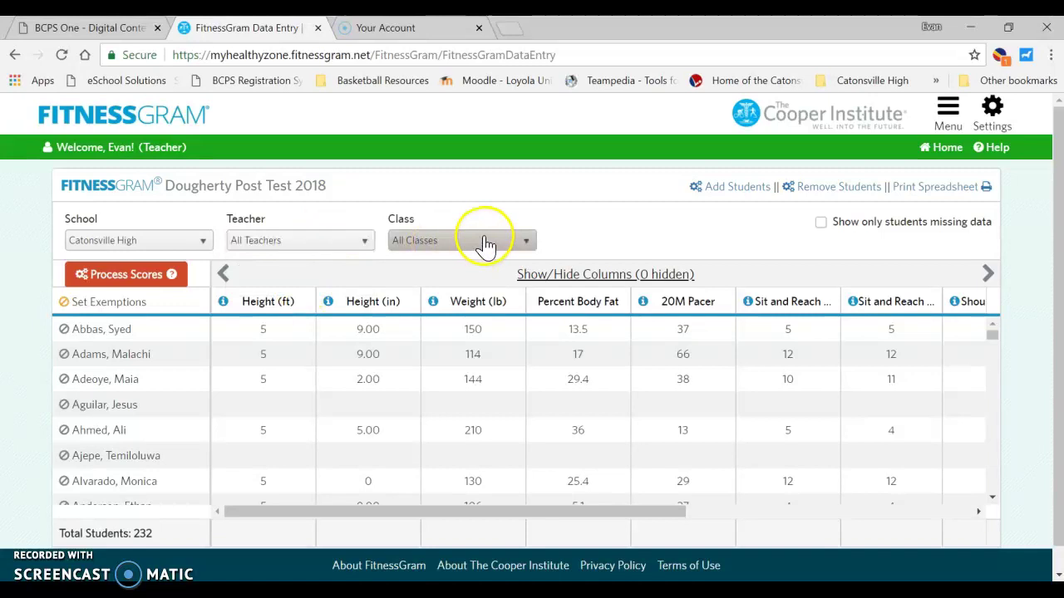
{"action": "left_click", "coordinate": [484, 242]}
{"action": "scroll", "coordinate": [457, 333], "scroll_direction": "down", "scroll_amount": 5}
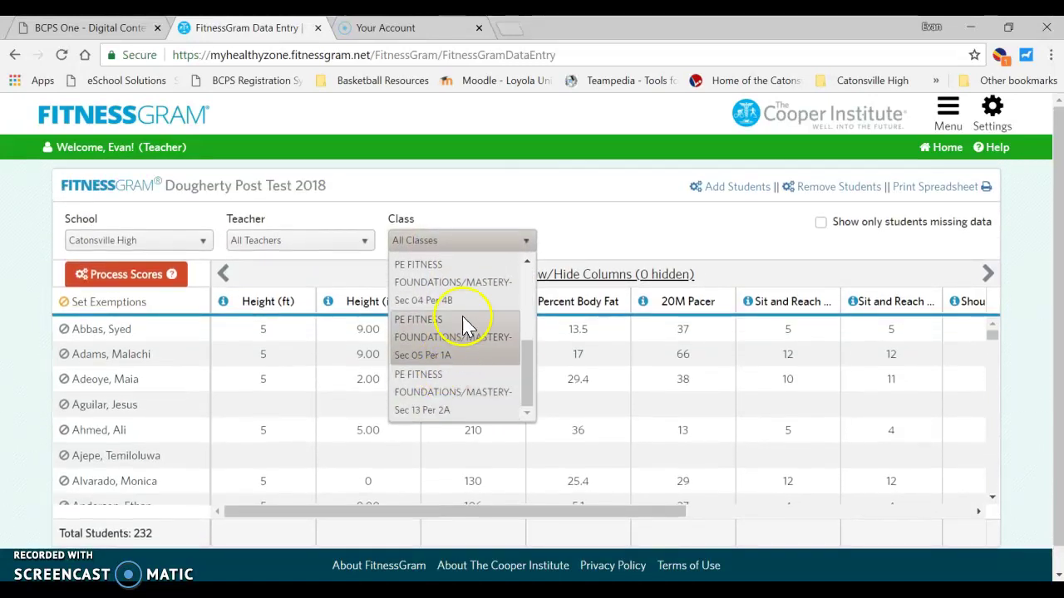
{"action": "left_click", "coordinate": [487, 240]}
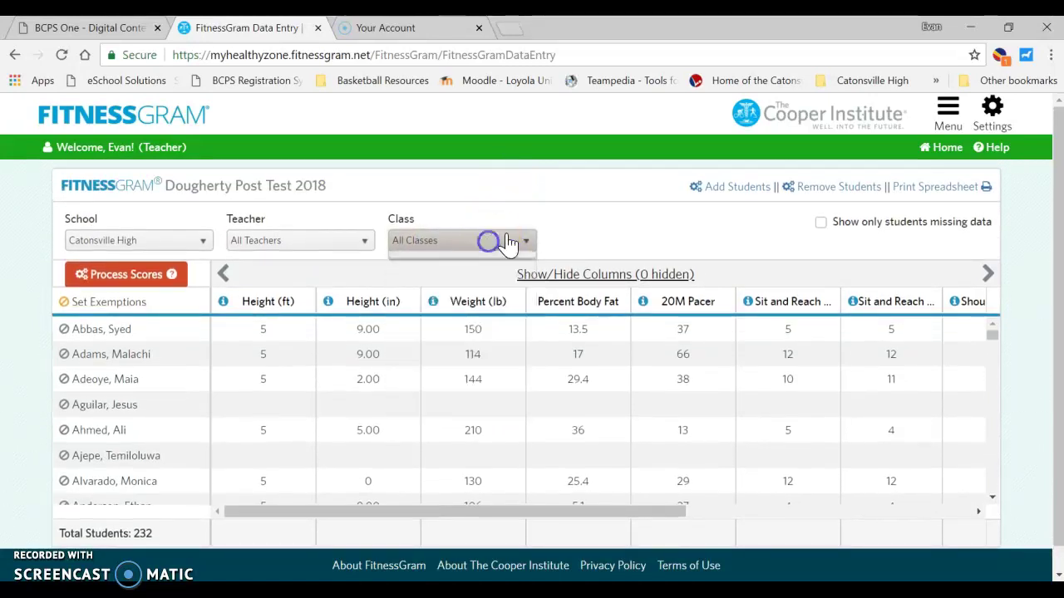
{"action": "left_click", "coordinate": [625, 209]}
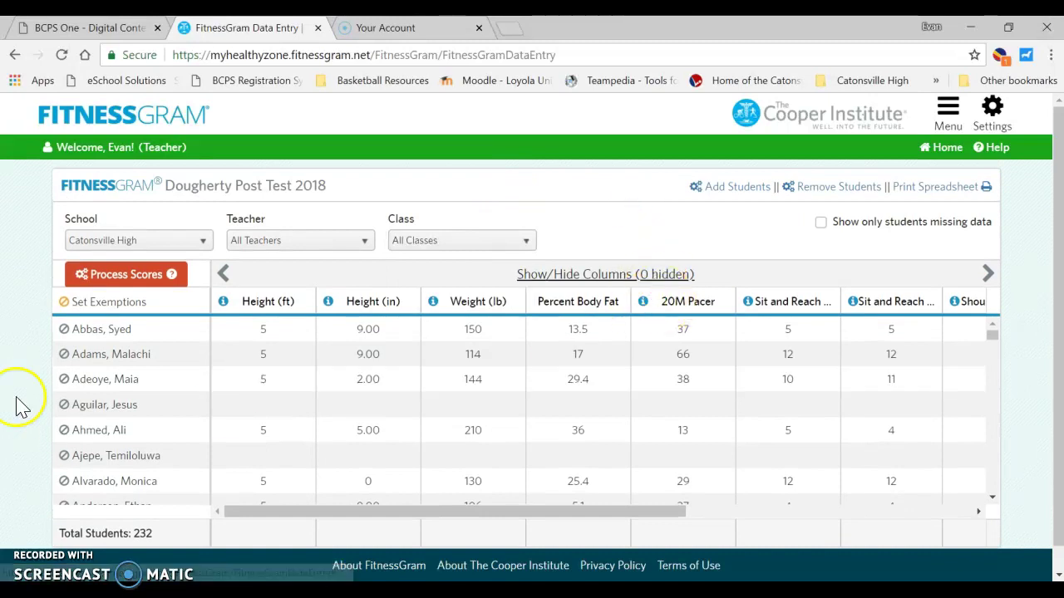
Filter the data entry sheet to the class PE FITNESS FOUNDATIONS/MASTERY-Sec 05 Per 1A.
{"action": "left_click", "coordinate": [481, 246]}
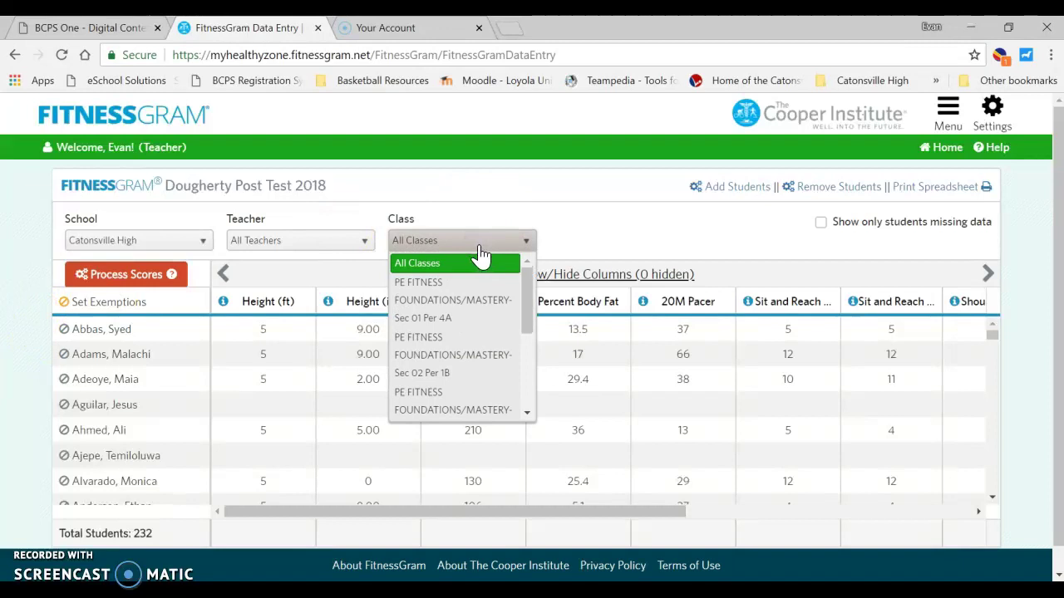
{"action": "left_click", "coordinate": [491, 300]}
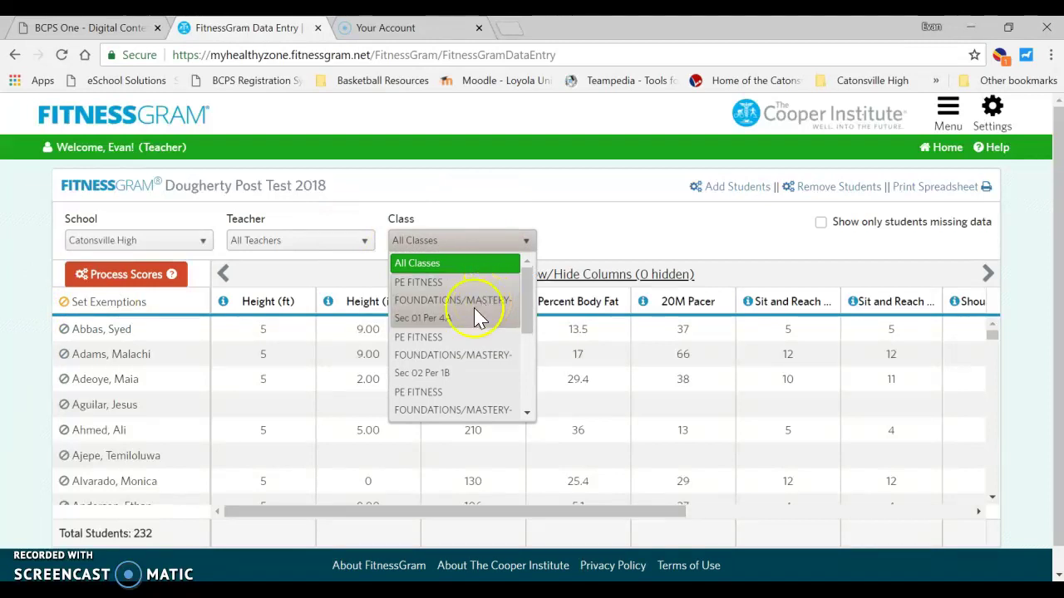
{"action": "scroll", "coordinate": [476, 314], "scroll_direction": "down", "scroll_amount": 2}
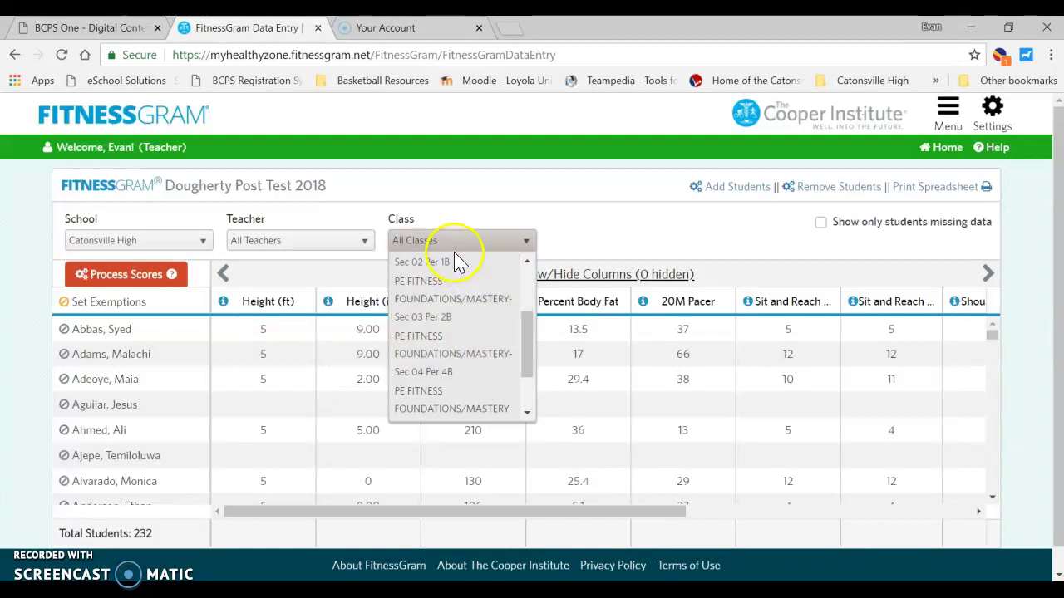
{"action": "scroll", "coordinate": [449, 333], "scroll_direction": "down", "scroll_amount": 2}
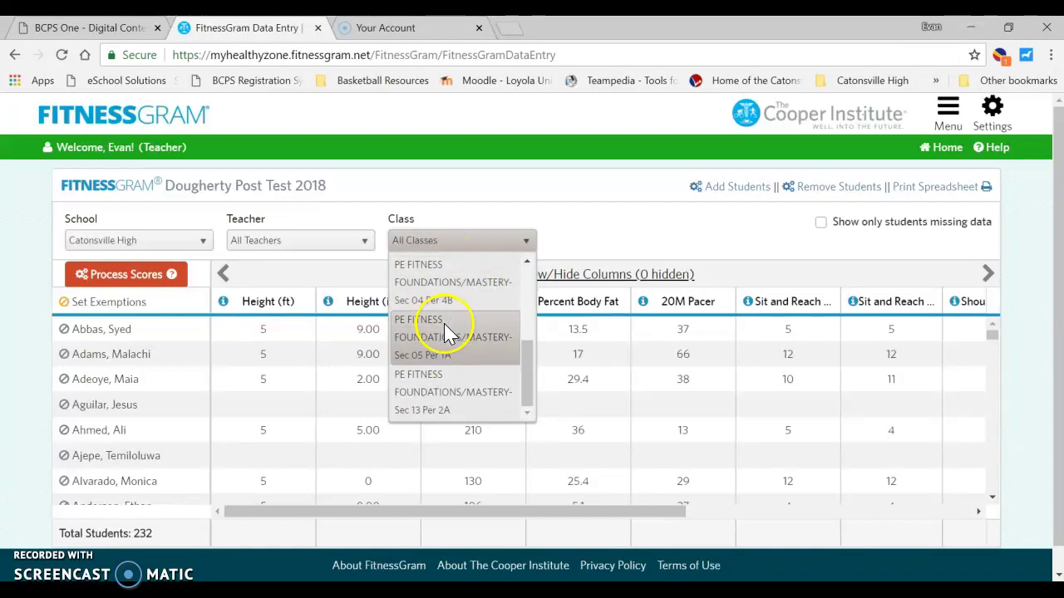
{"action": "left_click", "coordinate": [444, 321]}
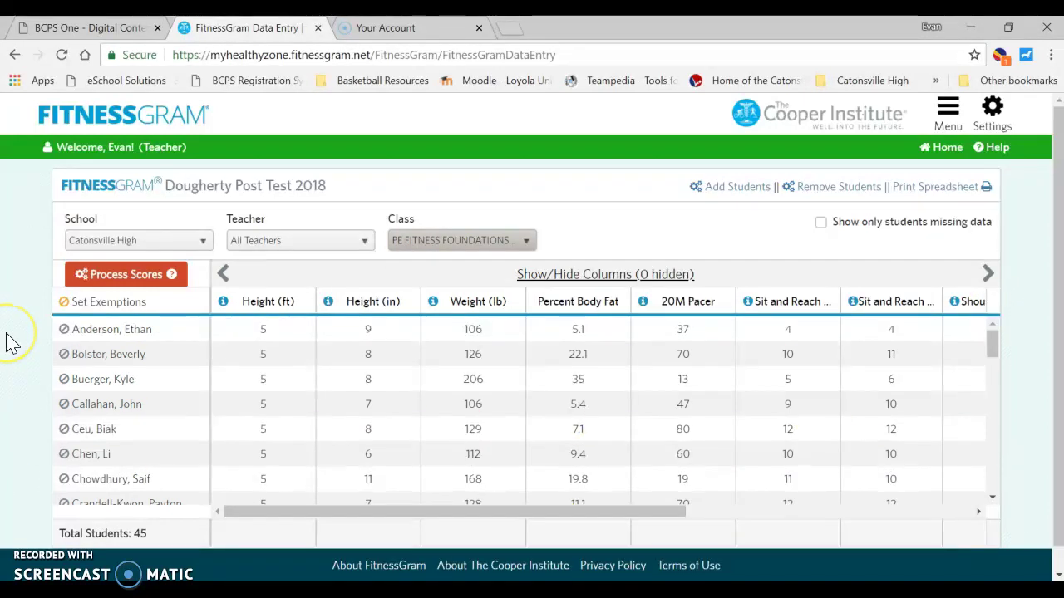
Reorder the score columns so that Height (in) comes before Height (ft).
{"action": "scroll", "coordinate": [10, 341], "scroll_direction": "down", "scroll_amount": 1}
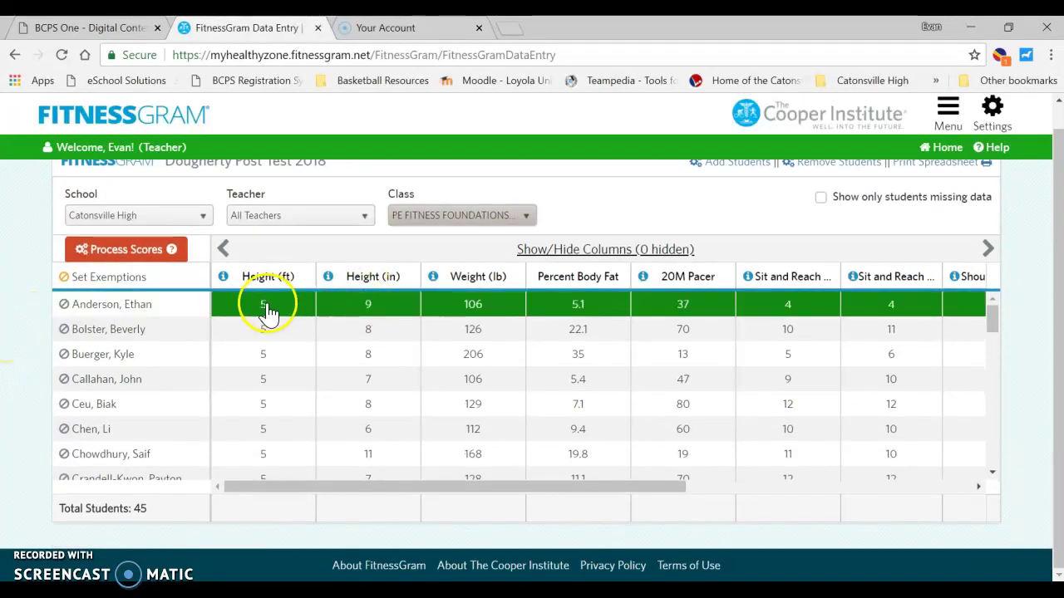
{"action": "left_click_drag", "start_coordinate": [292, 280], "coordinate": [322, 281]}
{"action": "left_click", "coordinate": [287, 285]}
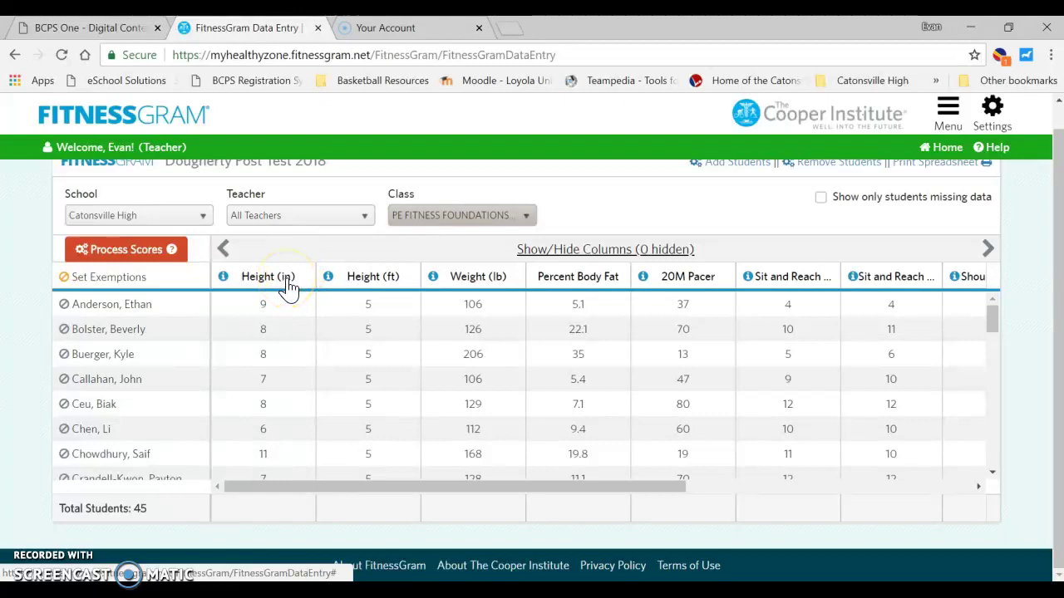
Step through the first student's scores from Height (in) to Percent Body Fat, and view the remaining test columns up to Push-Up.
{"action": "left_click", "coordinate": [288, 306]}
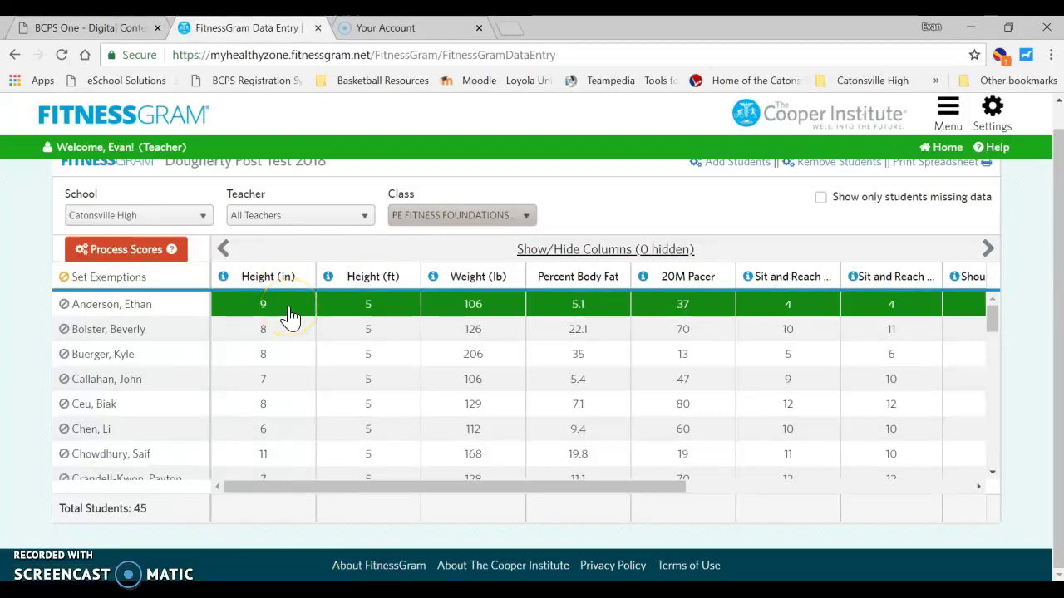
{"action": "left_click", "coordinate": [289, 306]}
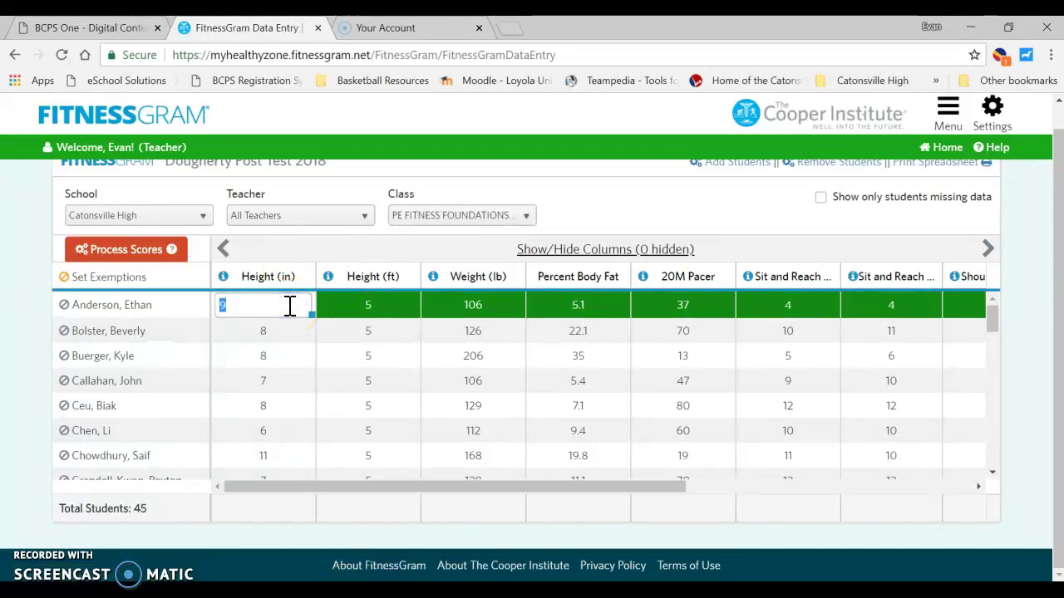
{"action": "key", "text": "Tab"}
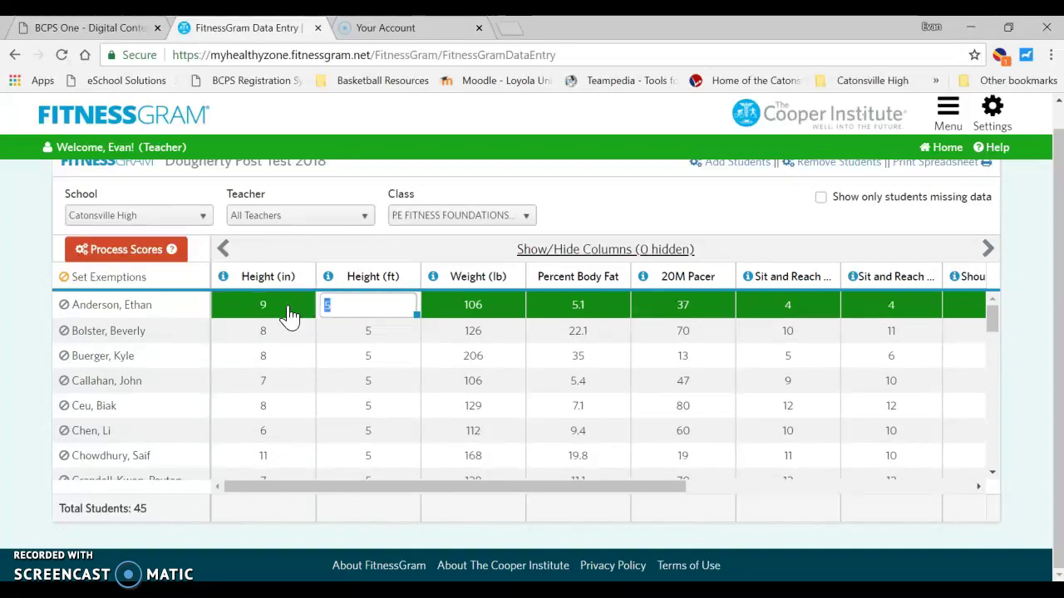
{"action": "key", "text": "Tab"}
{"action": "key", "text": "Tab"}
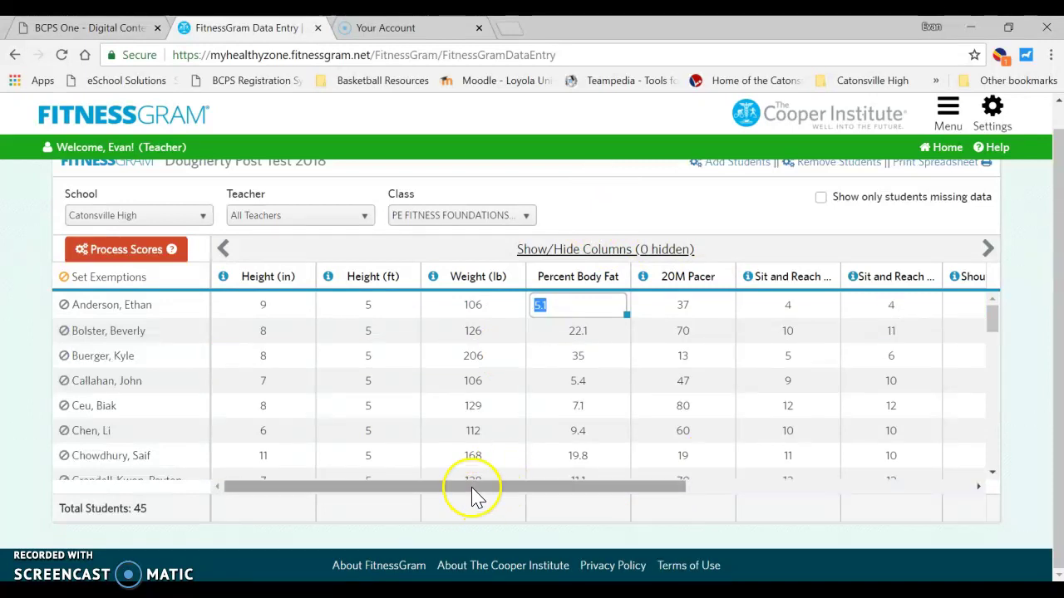
{"action": "left_click_drag", "start_coordinate": [472, 490], "coordinate": [794, 474]}
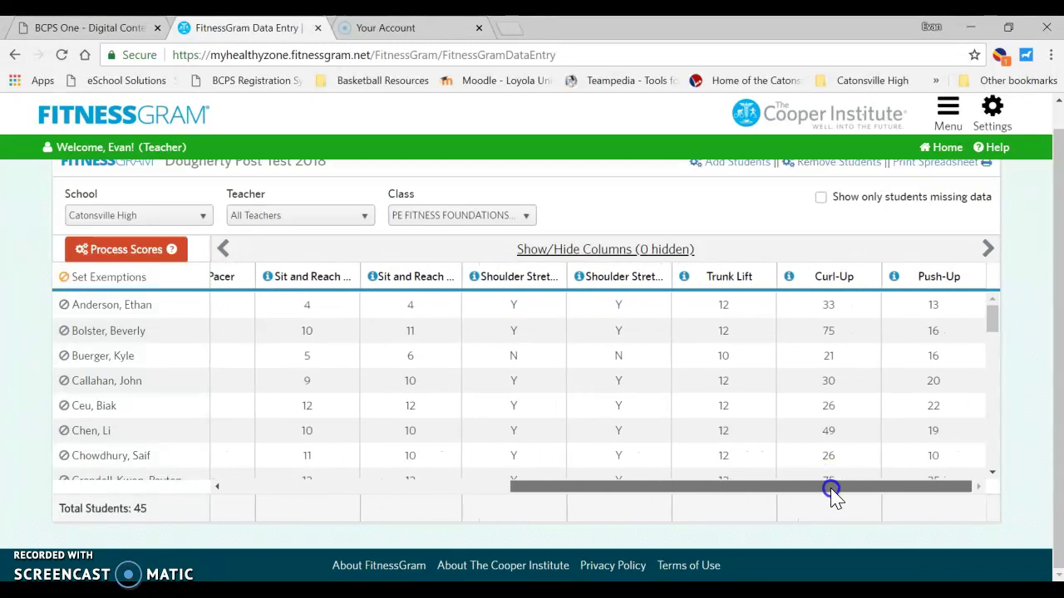
Leave the Percent Body Fat cell and set the data entry sheet's class filter to All Classes.
{"action": "left_click_drag", "start_coordinate": [765, 496], "coordinate": [438, 480]}
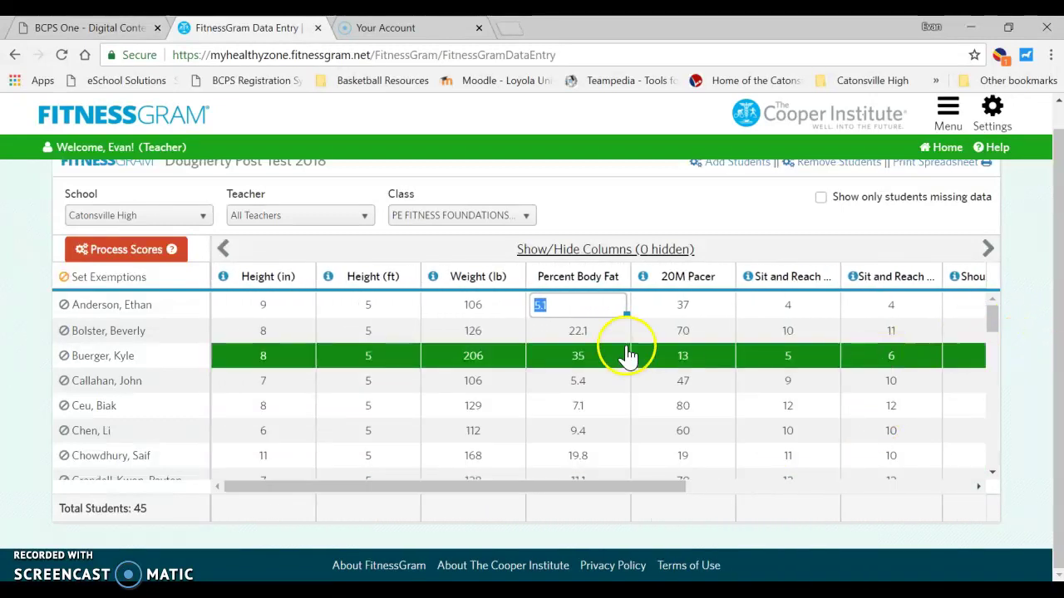
{"action": "left_click", "coordinate": [567, 217]}
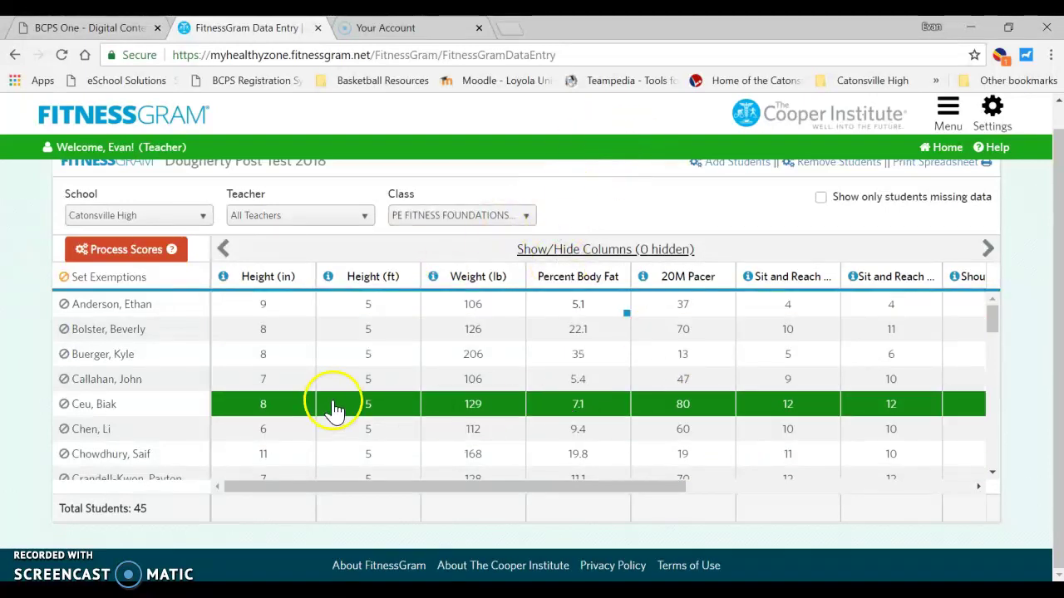
{"action": "scroll", "coordinate": [332, 407], "scroll_direction": "up", "scroll_amount": 1}
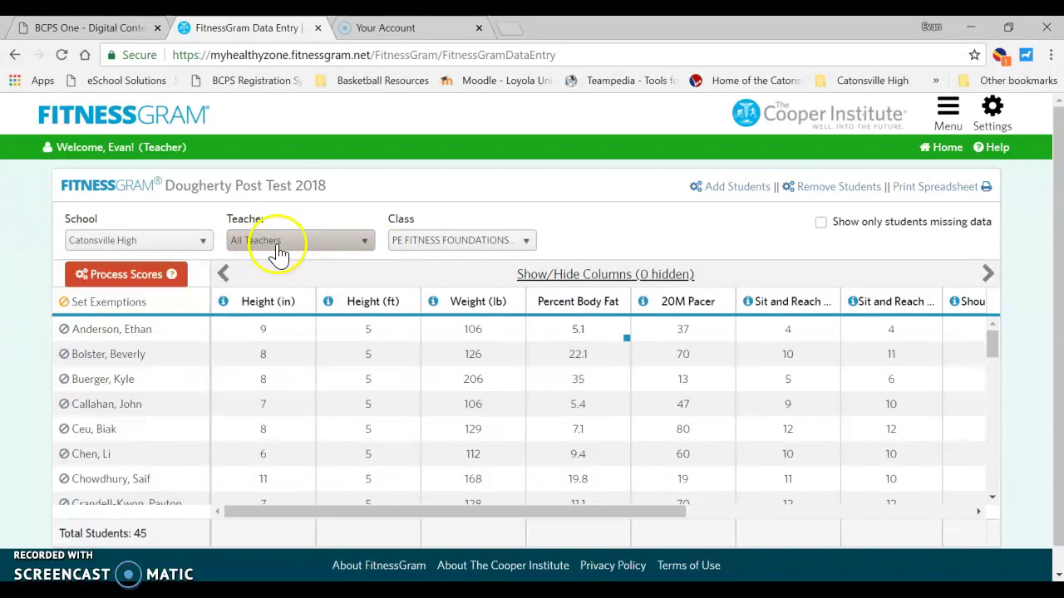
{"action": "left_click", "coordinate": [422, 242]}
{"action": "scroll", "coordinate": [440, 316], "scroll_direction": "up", "scroll_amount": 2}
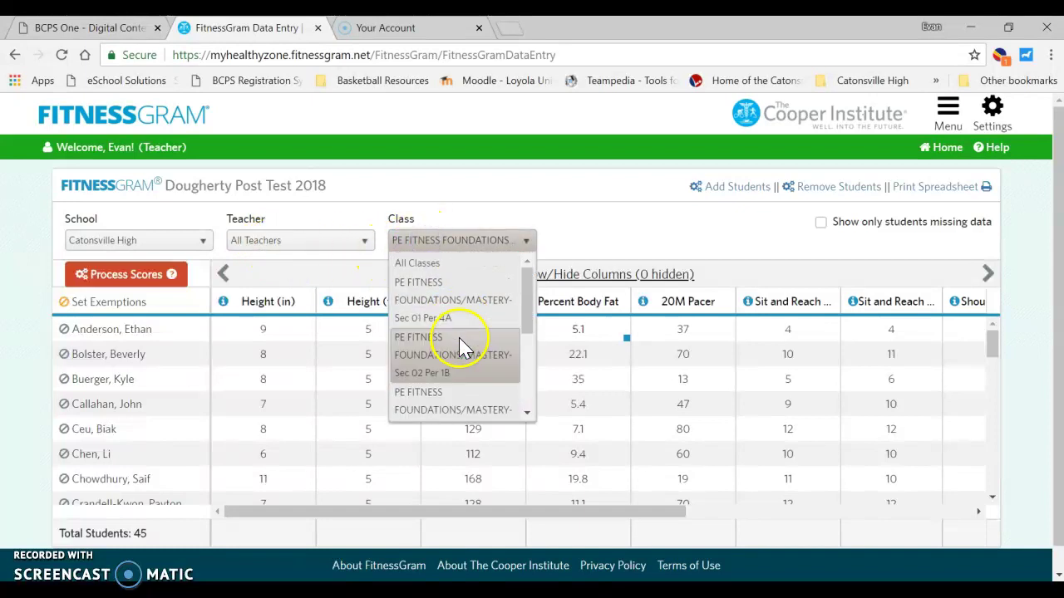
{"action": "left_click", "coordinate": [438, 262]}
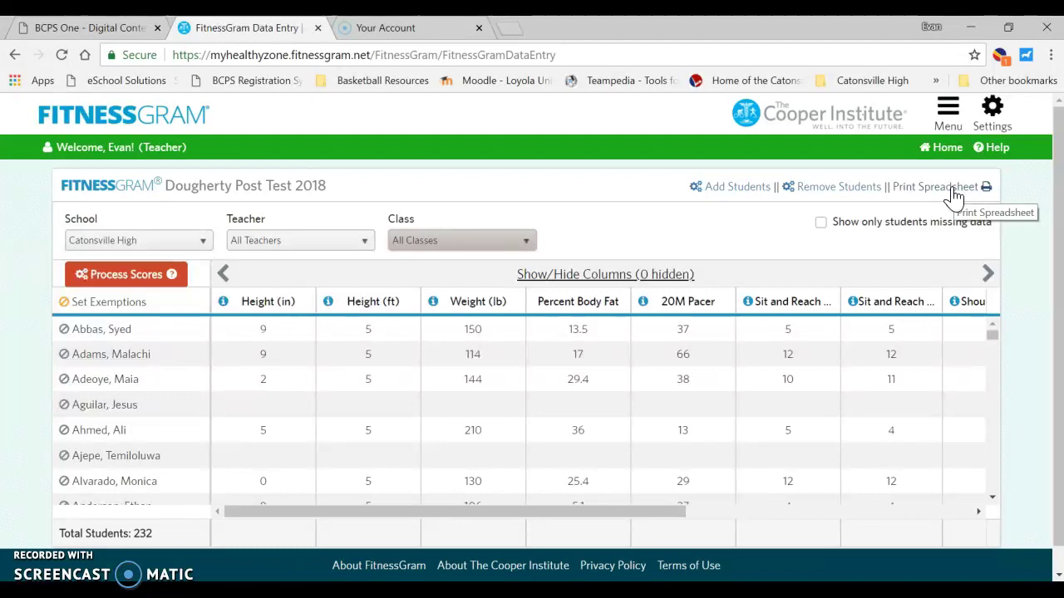
{"action": "left_click", "coordinate": [731, 198]}
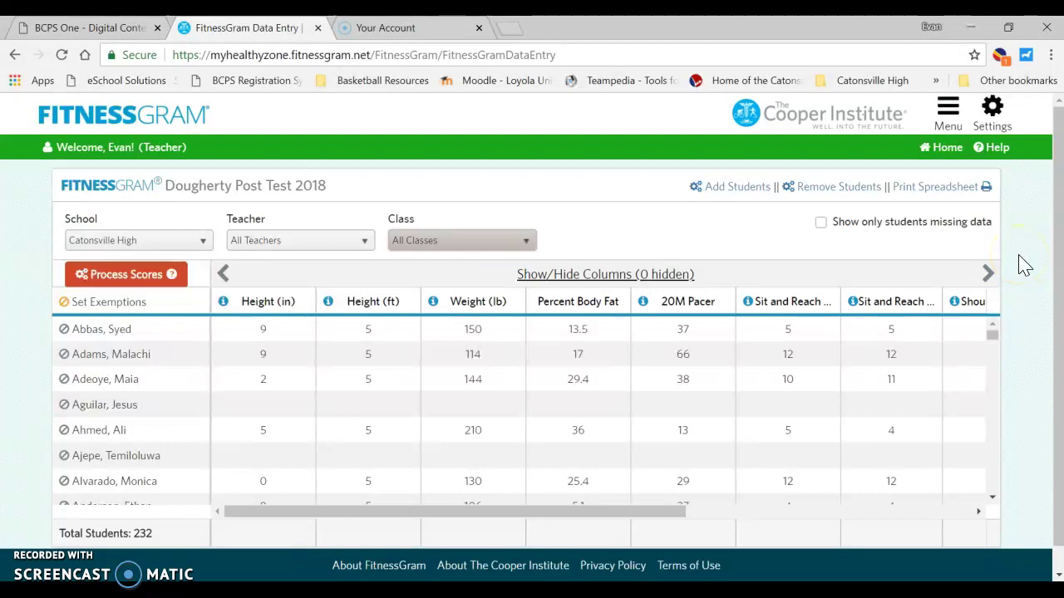
Look through the student rows of all classes for missing scores and exemptions.
{"action": "scroll", "coordinate": [1026, 266], "scroll_direction": "down", "scroll_amount": 1}
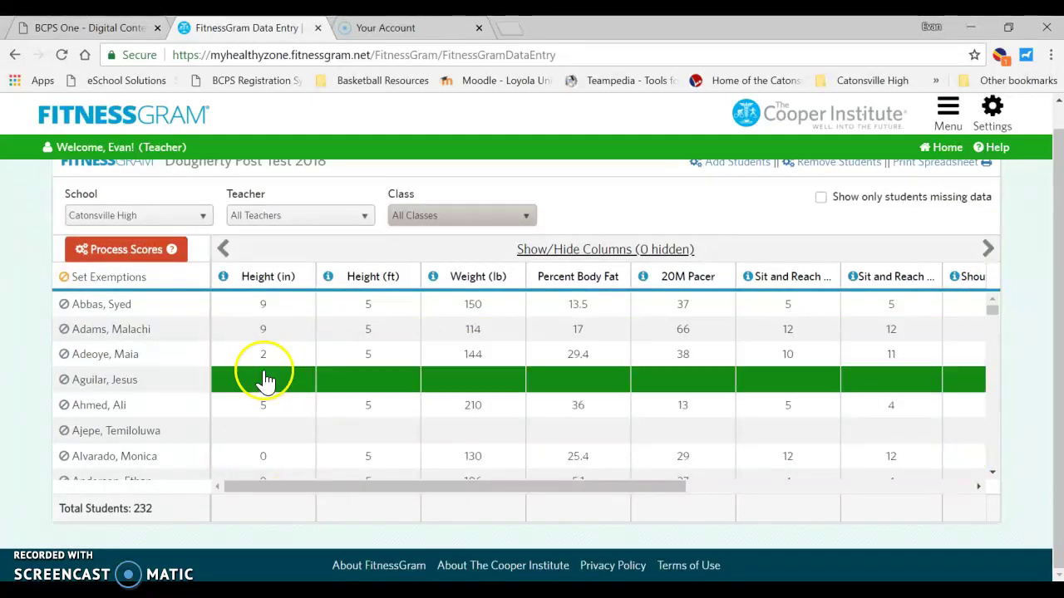
{"action": "scroll", "coordinate": [487, 380], "scroll_direction": "up", "scroll_amount": 1}
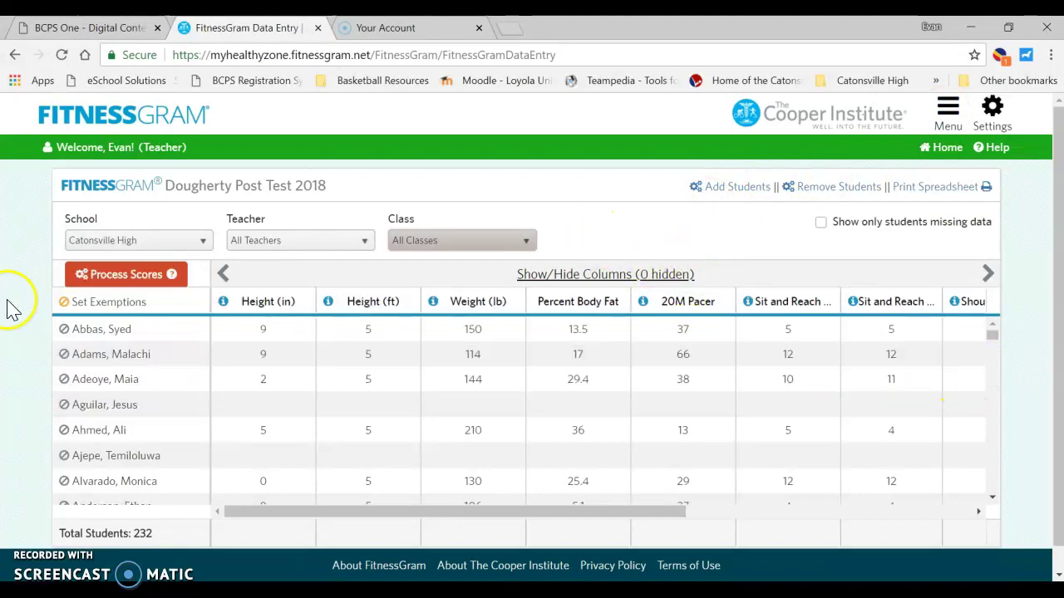
{"action": "scroll", "coordinate": [1023, 341], "scroll_direction": "down", "scroll_amount": 1}
{"action": "scroll", "coordinate": [606, 368], "scroll_direction": "down", "scroll_amount": 3}
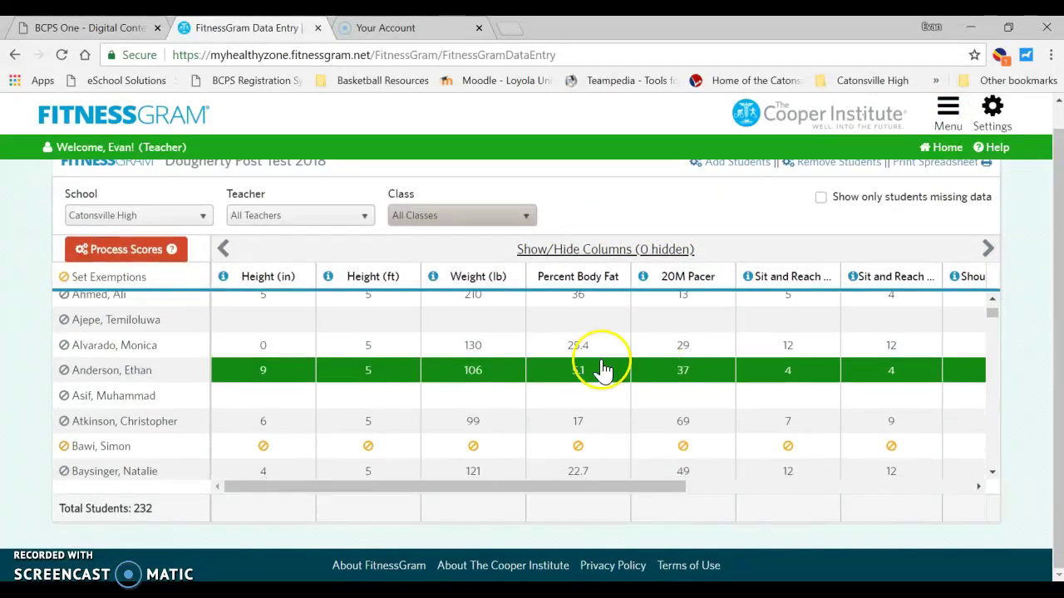
{"action": "scroll", "coordinate": [573, 369], "scroll_direction": "down", "scroll_amount": 3}
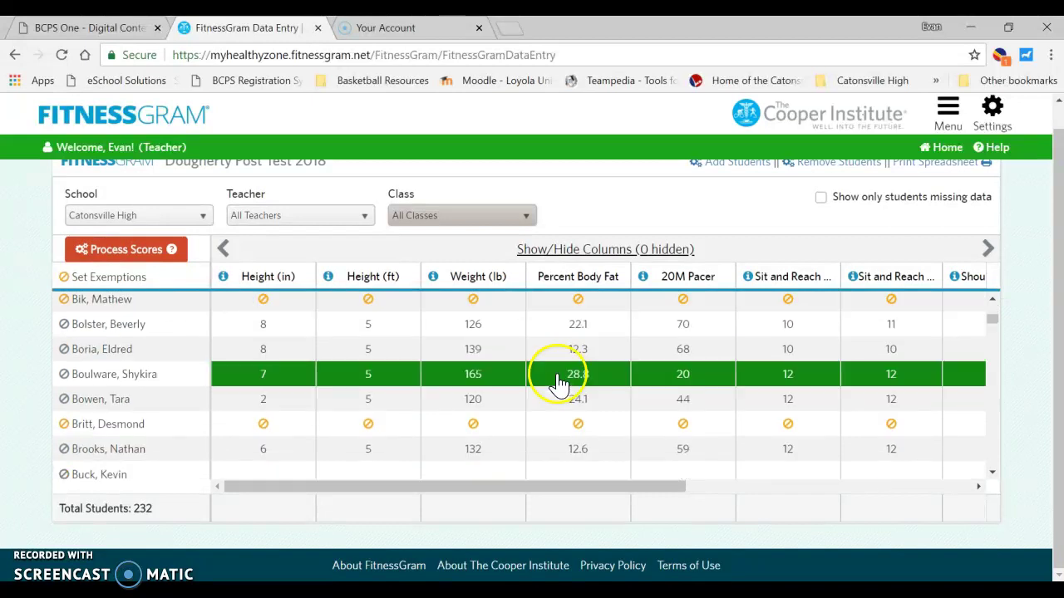
{"action": "scroll", "coordinate": [856, 366], "scroll_direction": "up", "scroll_amount": 1}
{"action": "scroll", "coordinate": [869, 370], "scroll_direction": "up", "scroll_amount": 6}
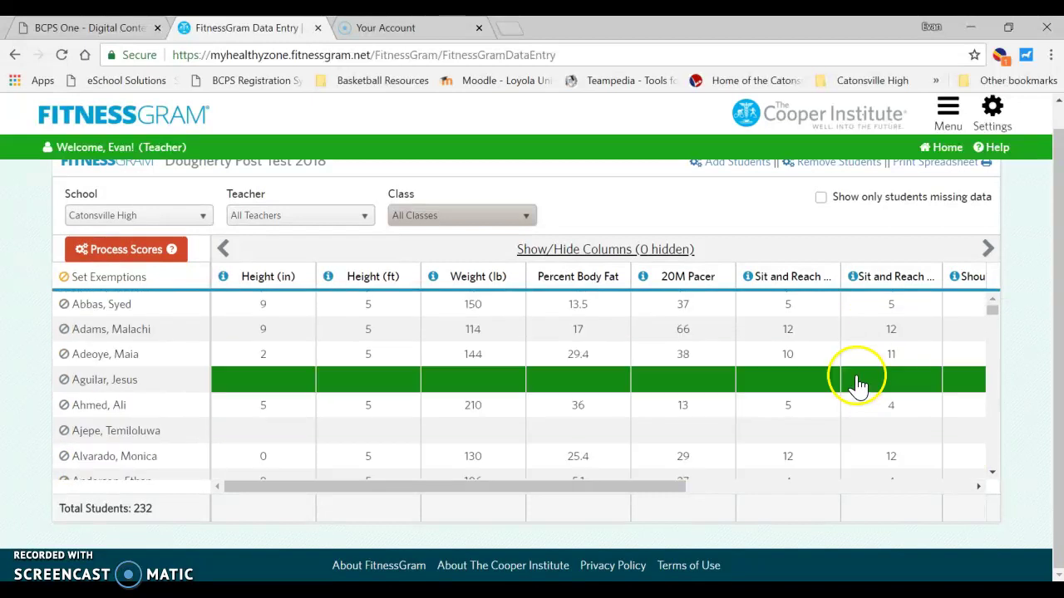
{"action": "scroll", "coordinate": [582, 370], "scroll_direction": "up", "scroll_amount": 1}
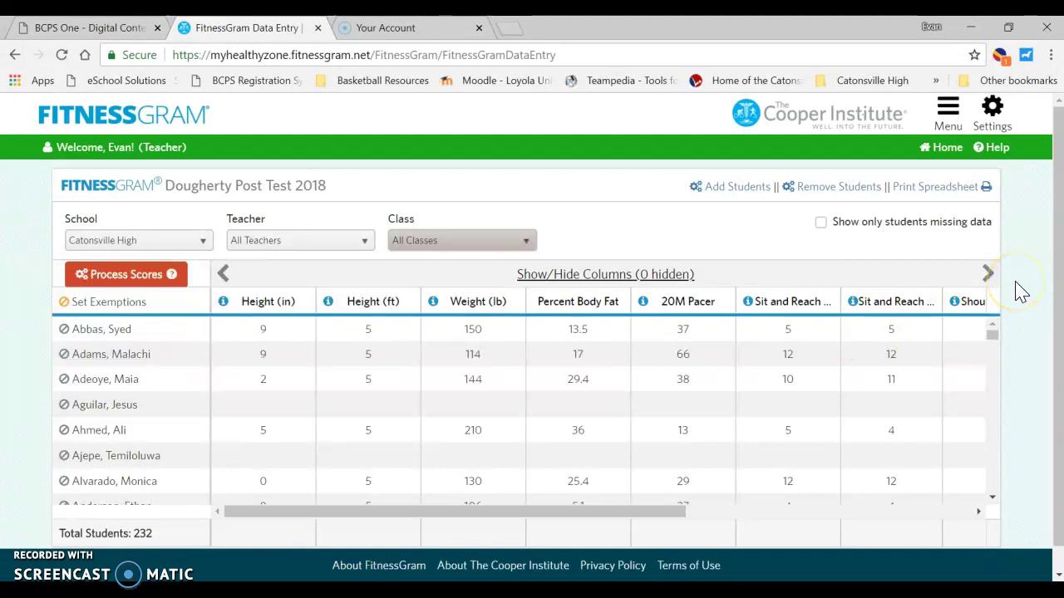
Leave the data entry sheet and go to the main FitnessGram page.
{"action": "left_click", "coordinate": [948, 114]}
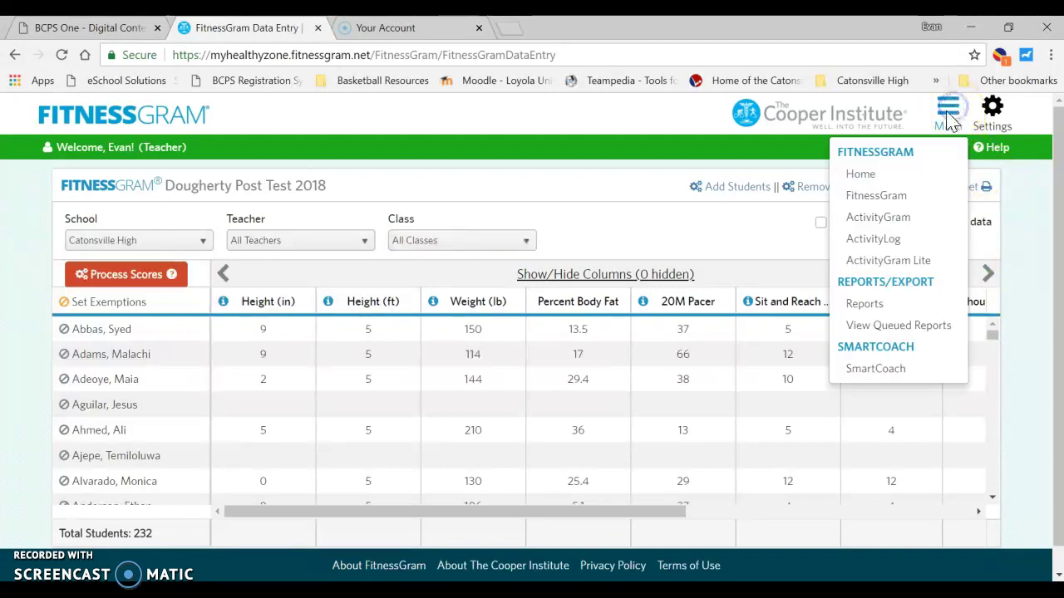
{"action": "left_click", "coordinate": [908, 206]}
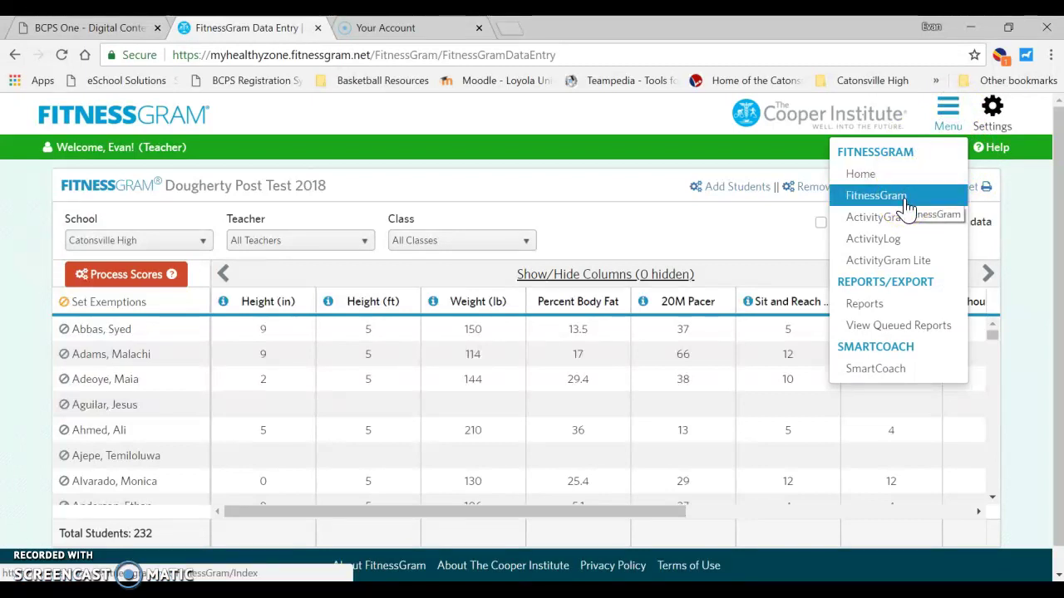
{"action": "left_click", "coordinate": [907, 206]}
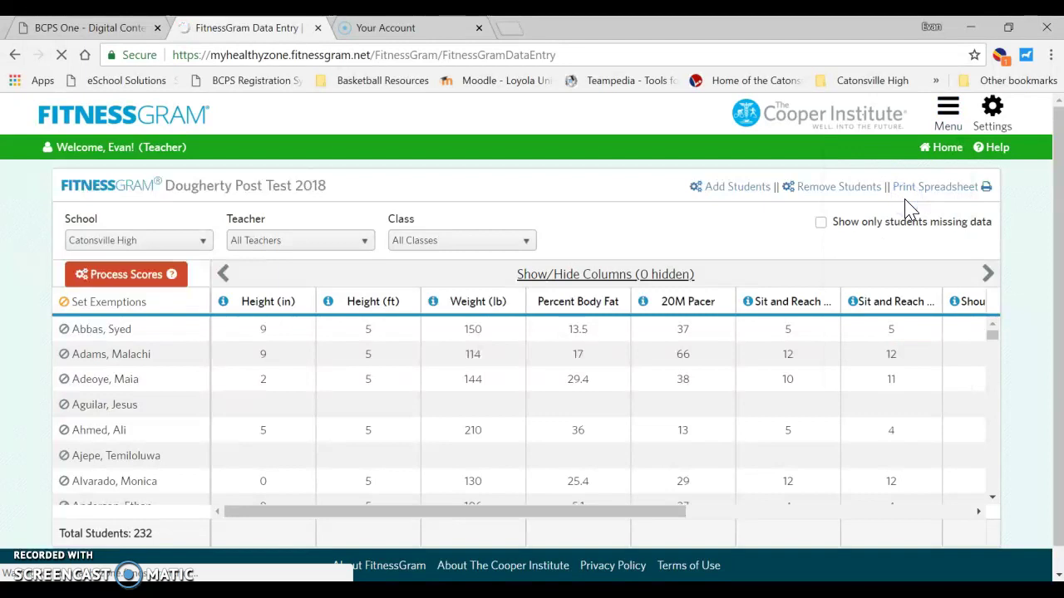